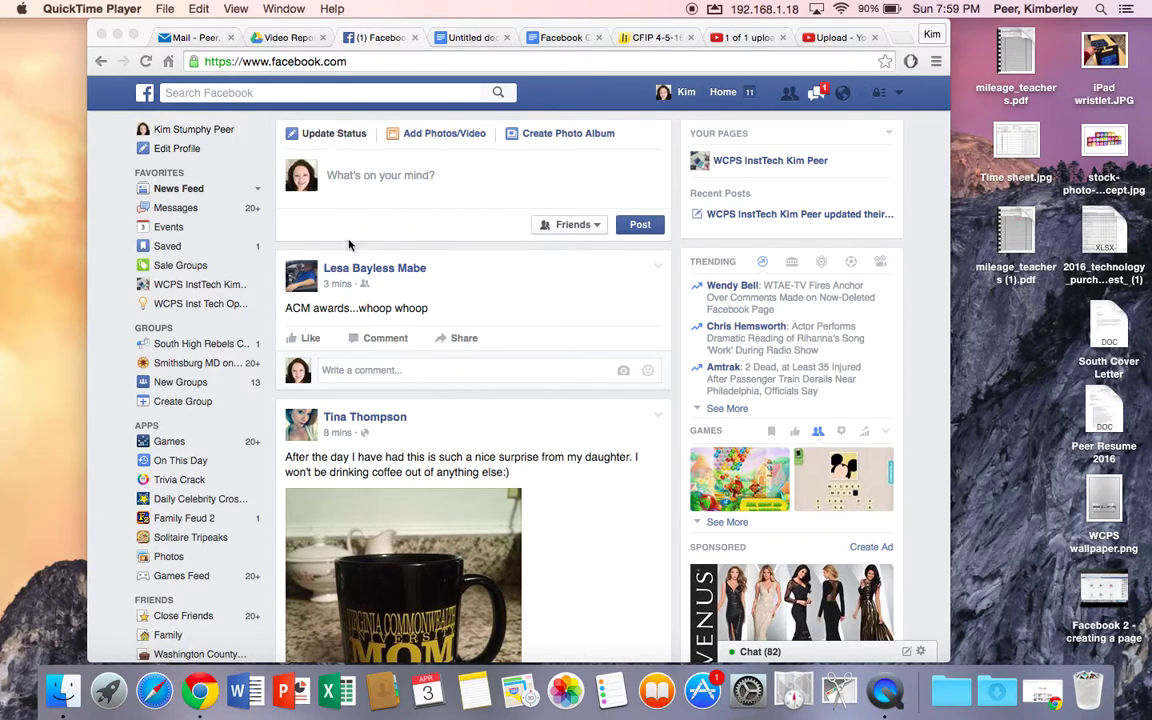
- Go to the WCPS InstTech page and open the account options menu
left_click(216, 287)
left_click(216, 287)
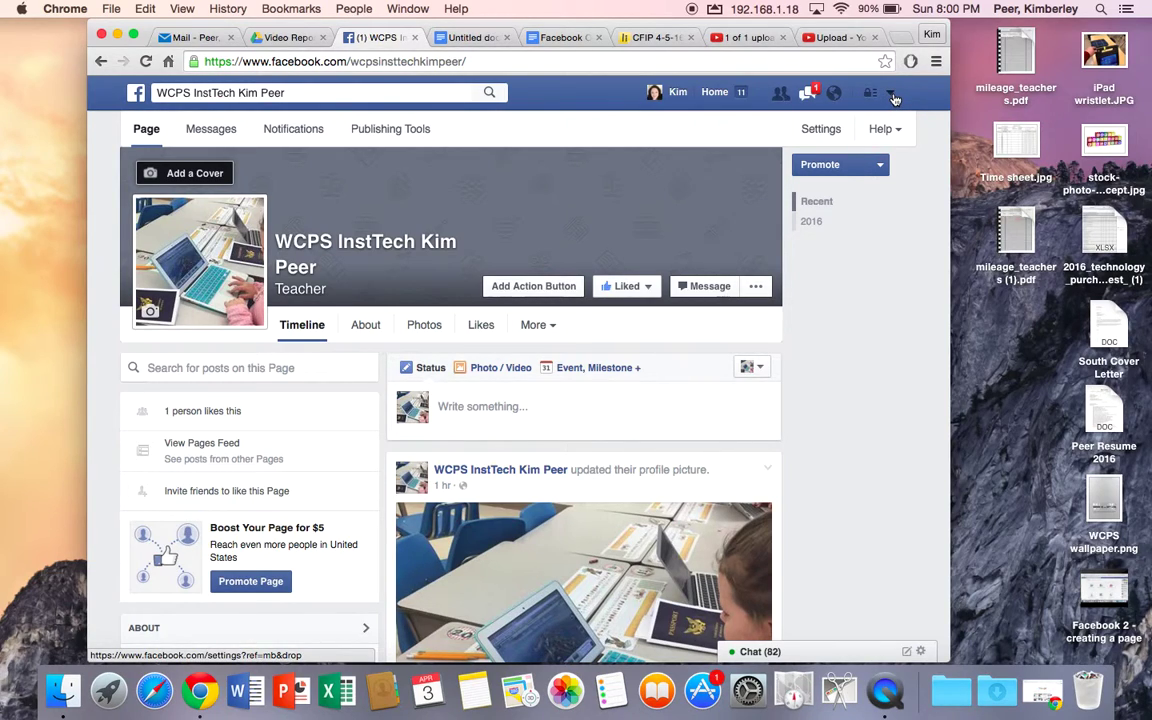
left_click(891, 94)
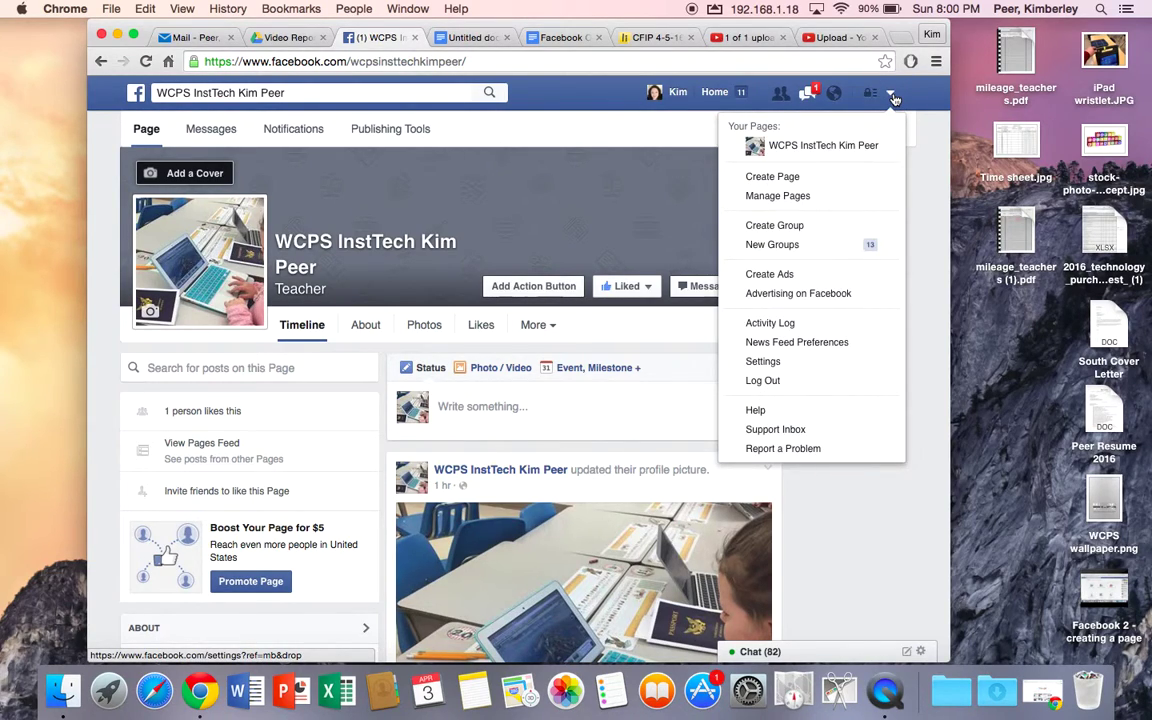
- Start a new group named 'WCPS Inst Tech Closed Group'
left_click(789, 230)
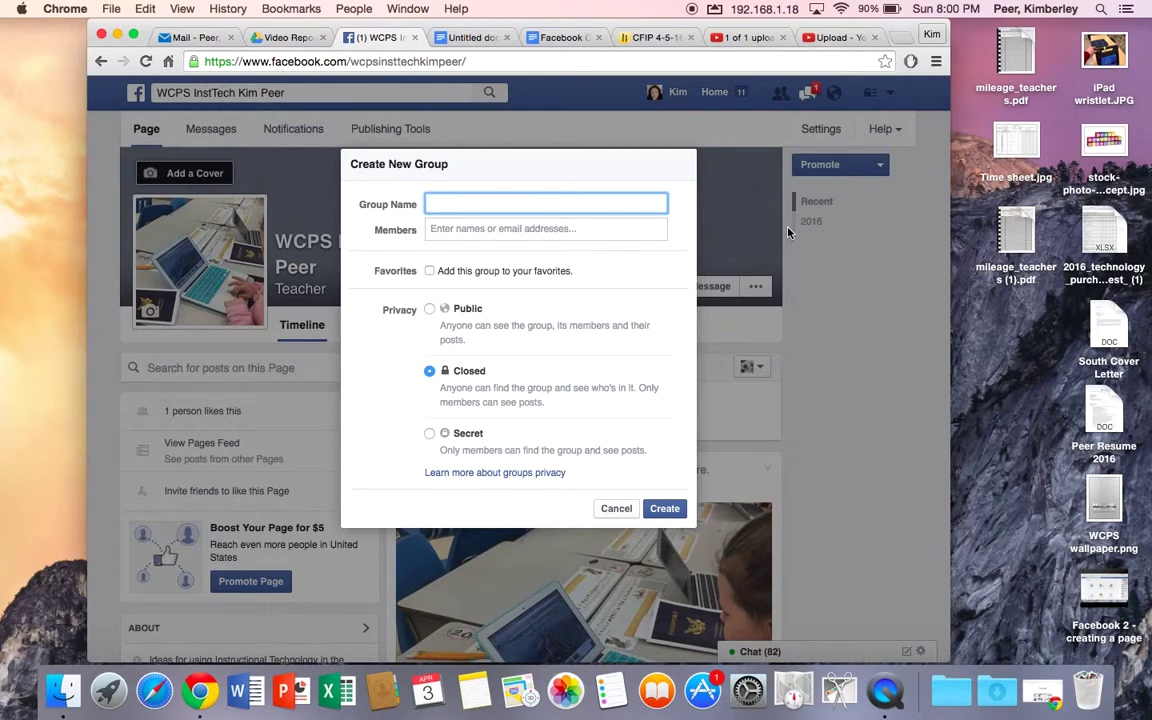
type("WCPS Inst Tech Closed")
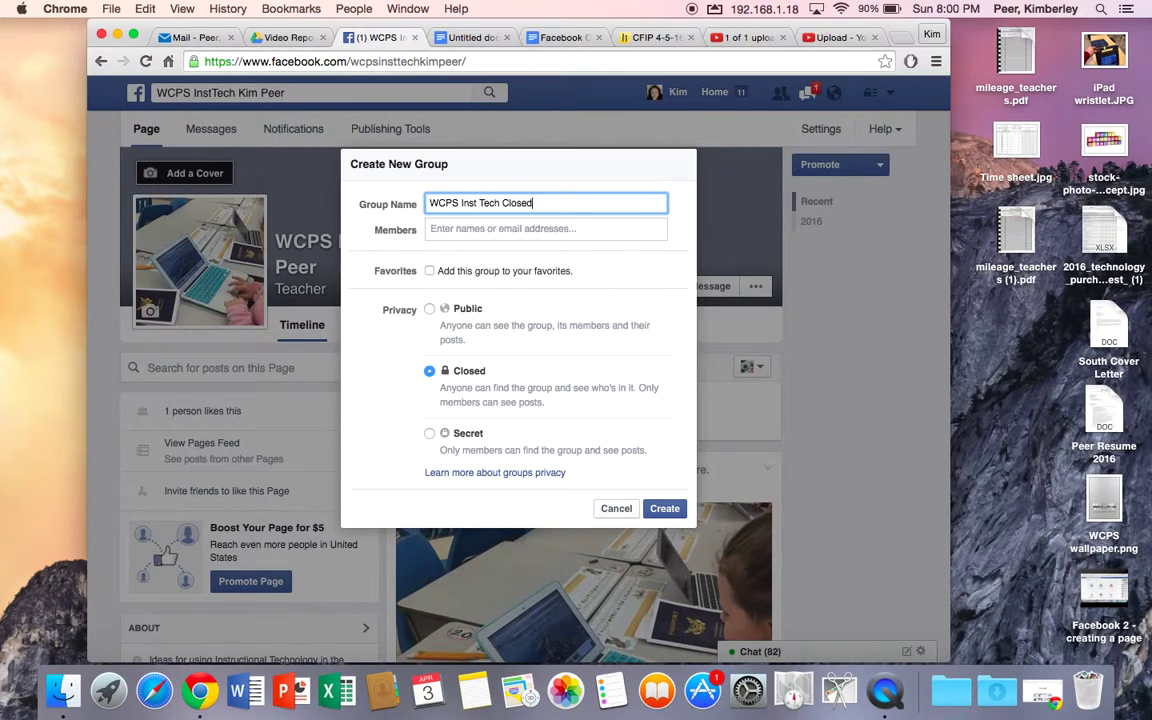
type(" Group")
left_click(491, 236)
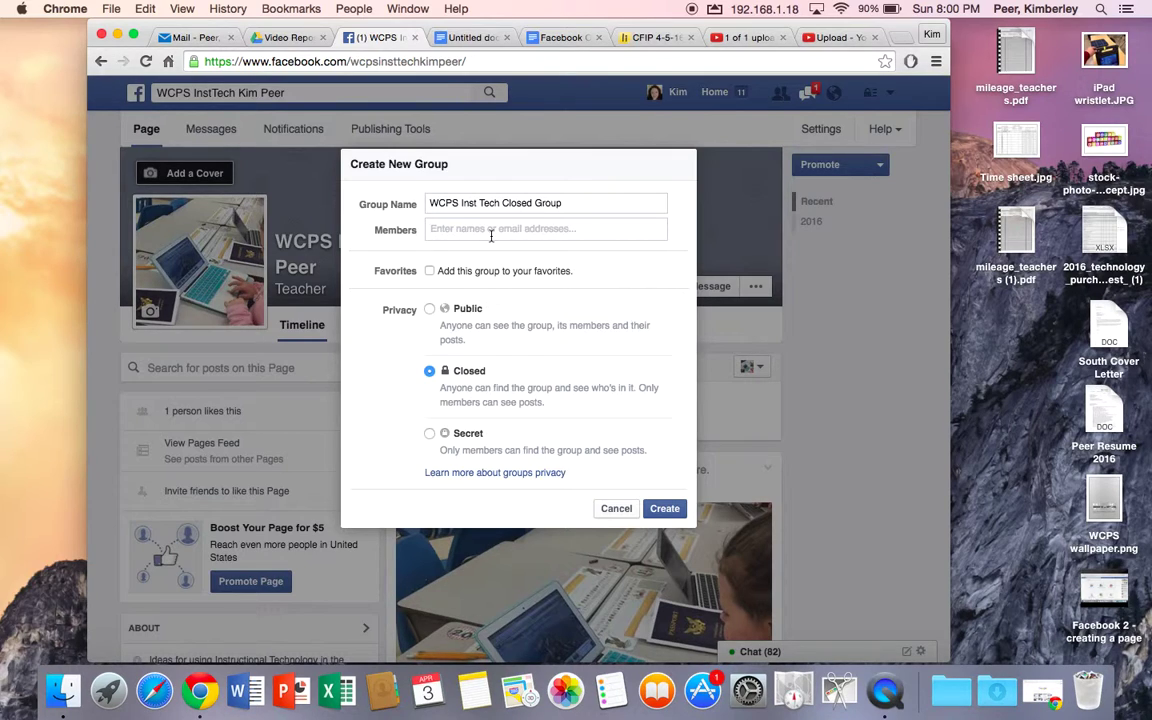
- Add four friends as members by searching their names, keeping privacy Closed
type("madi")
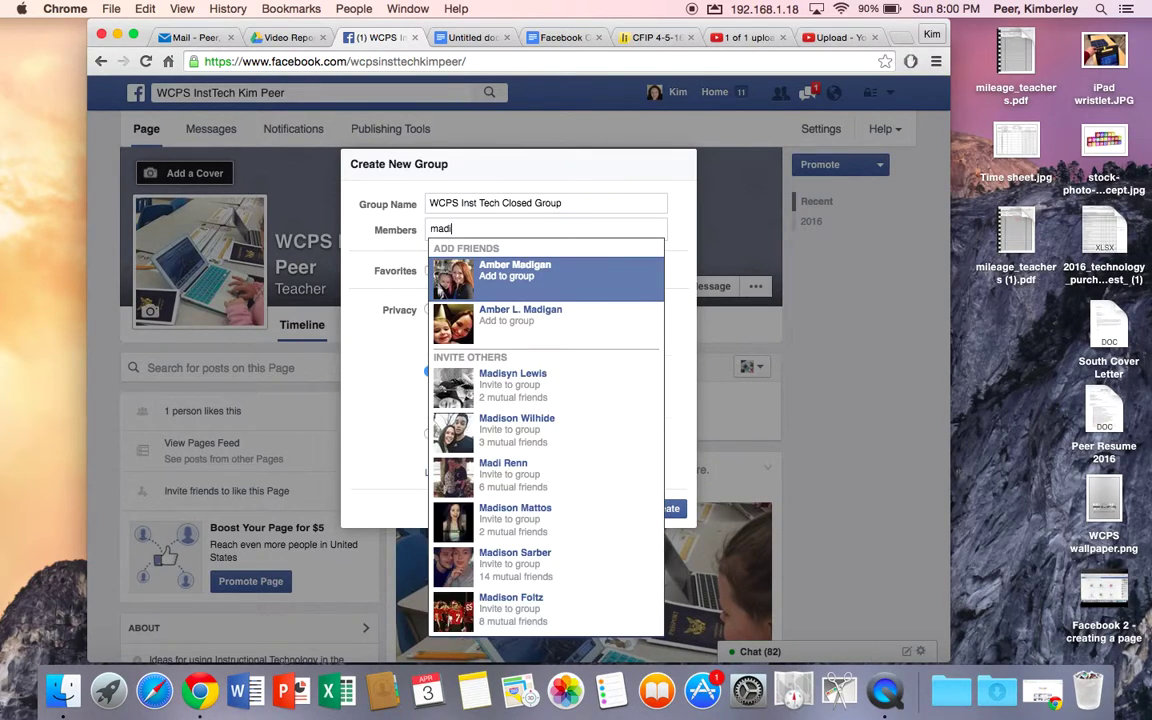
key("Return")
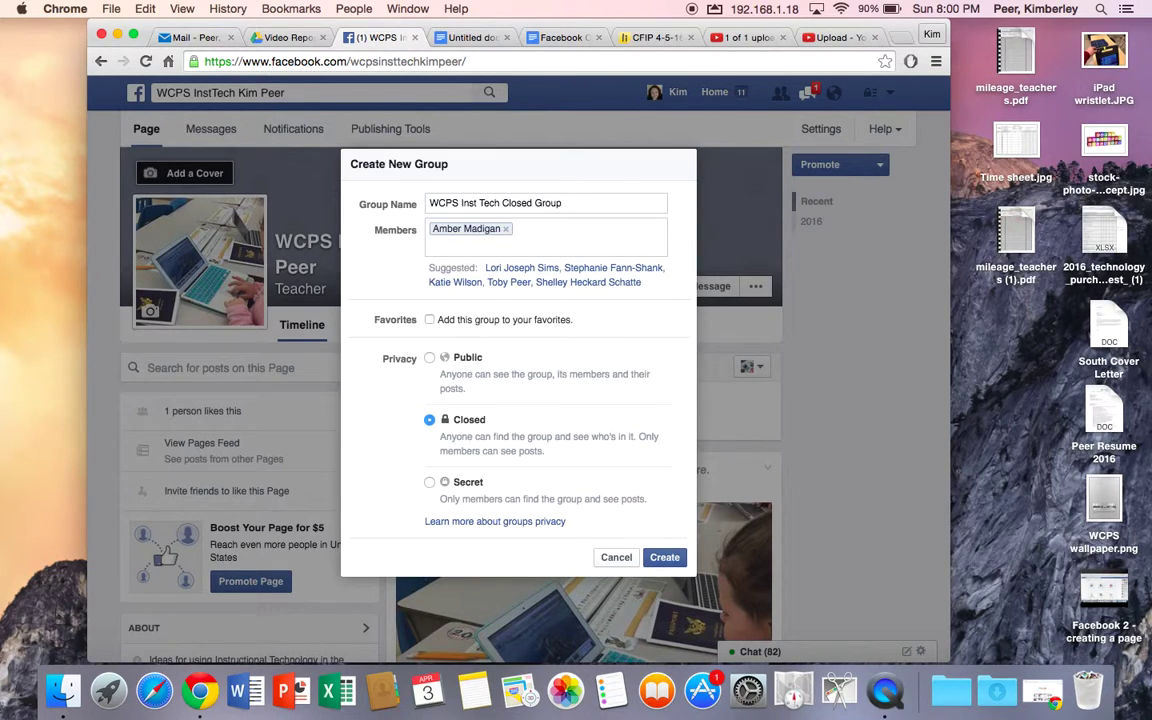
type("dw")
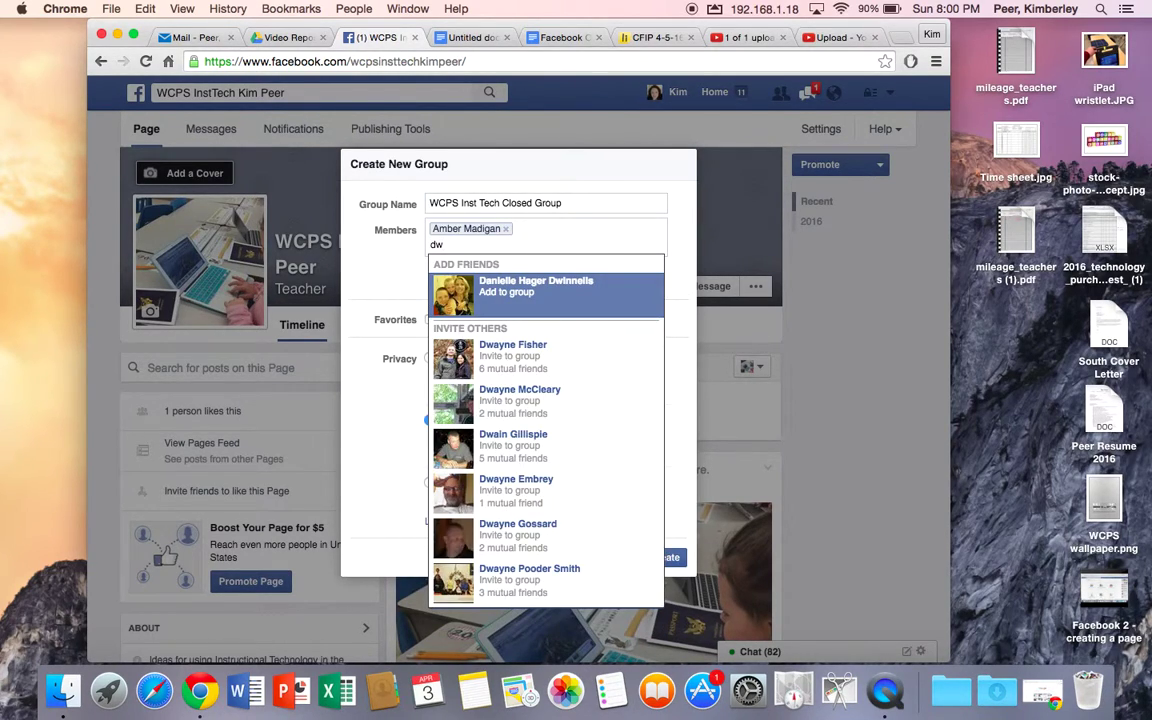
key("Return")
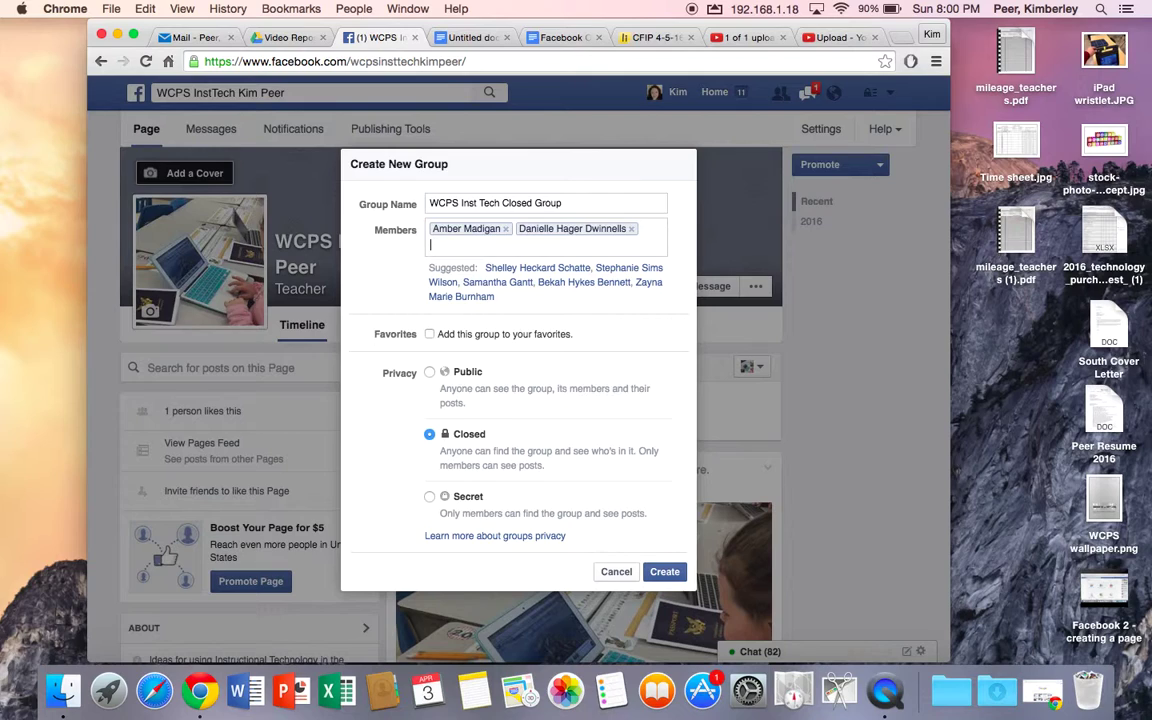
type("fren")
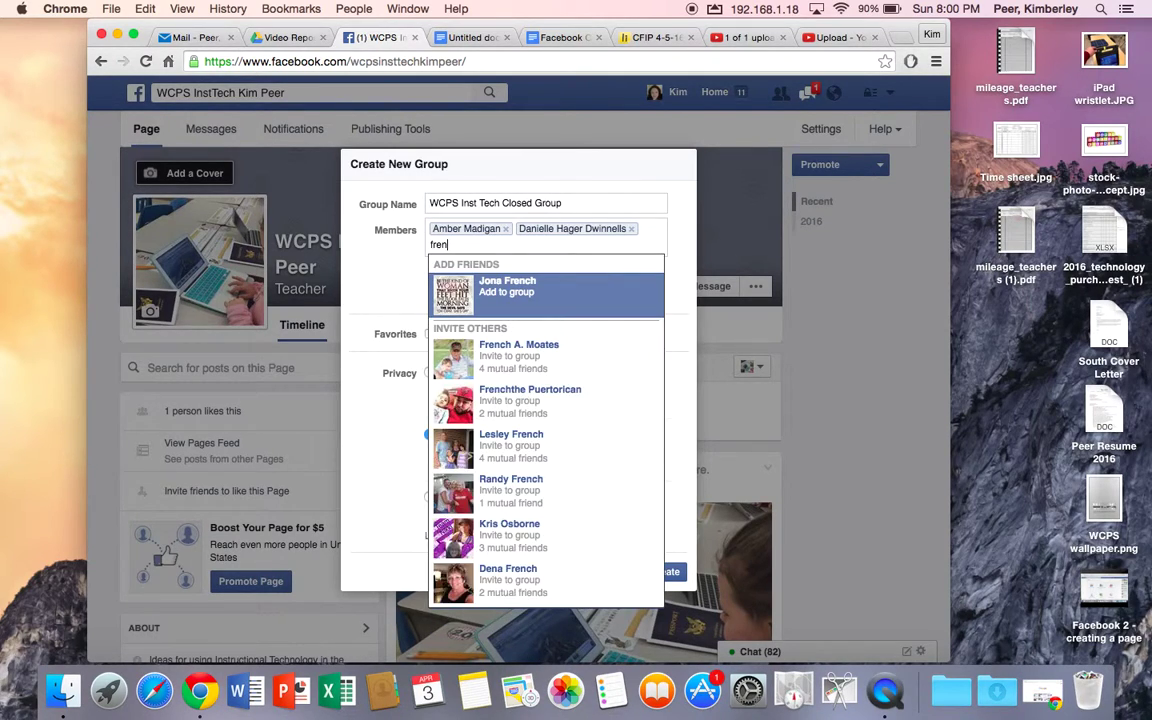
key("Return")
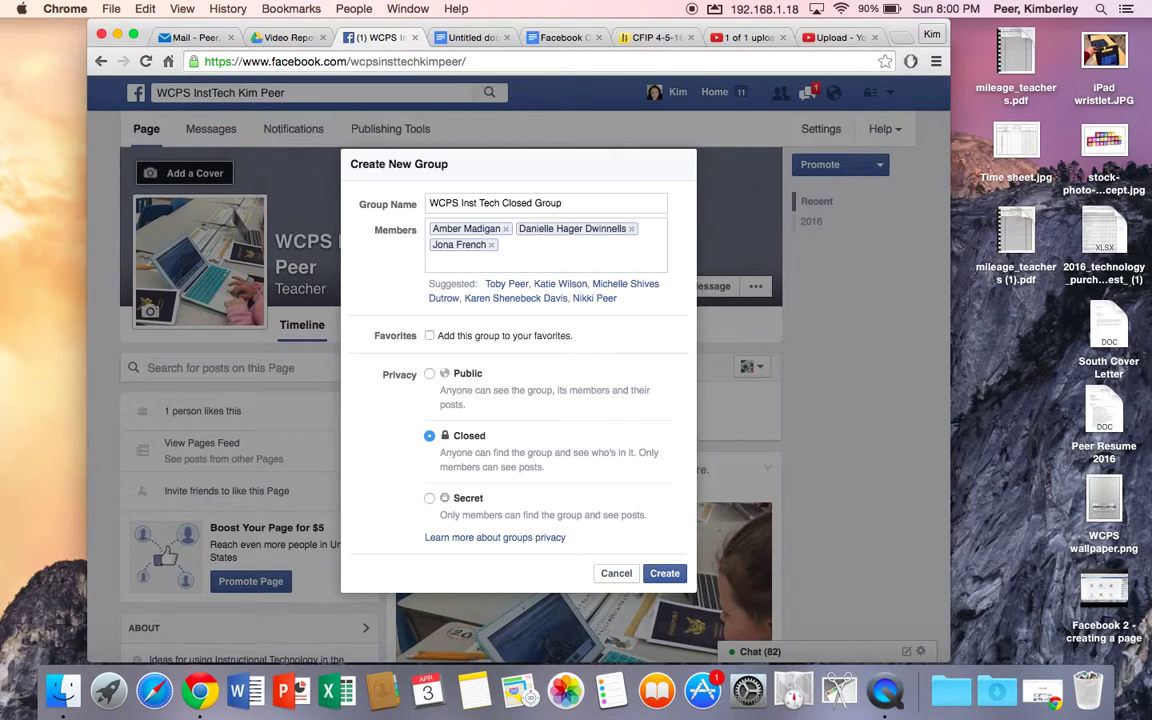
type("kuh")
key("Return")
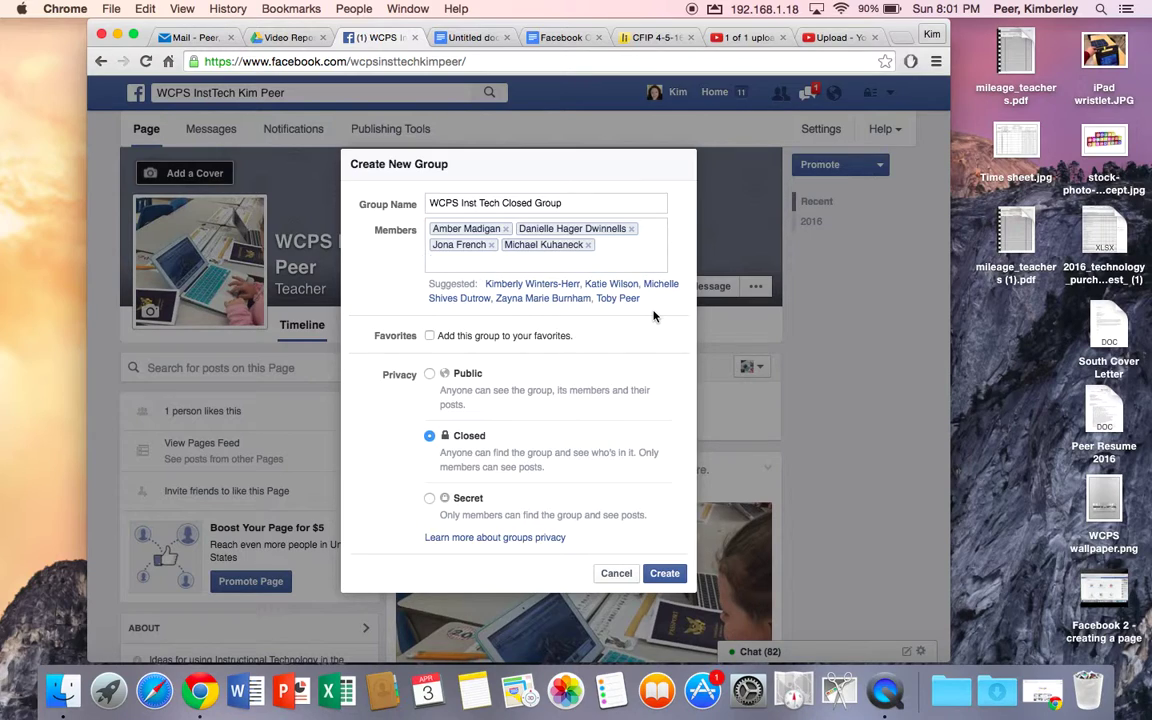
left_click(569, 261)
- Create the group, then choose and confirm an icon from the Choose an icon grid
left_click(672, 576)
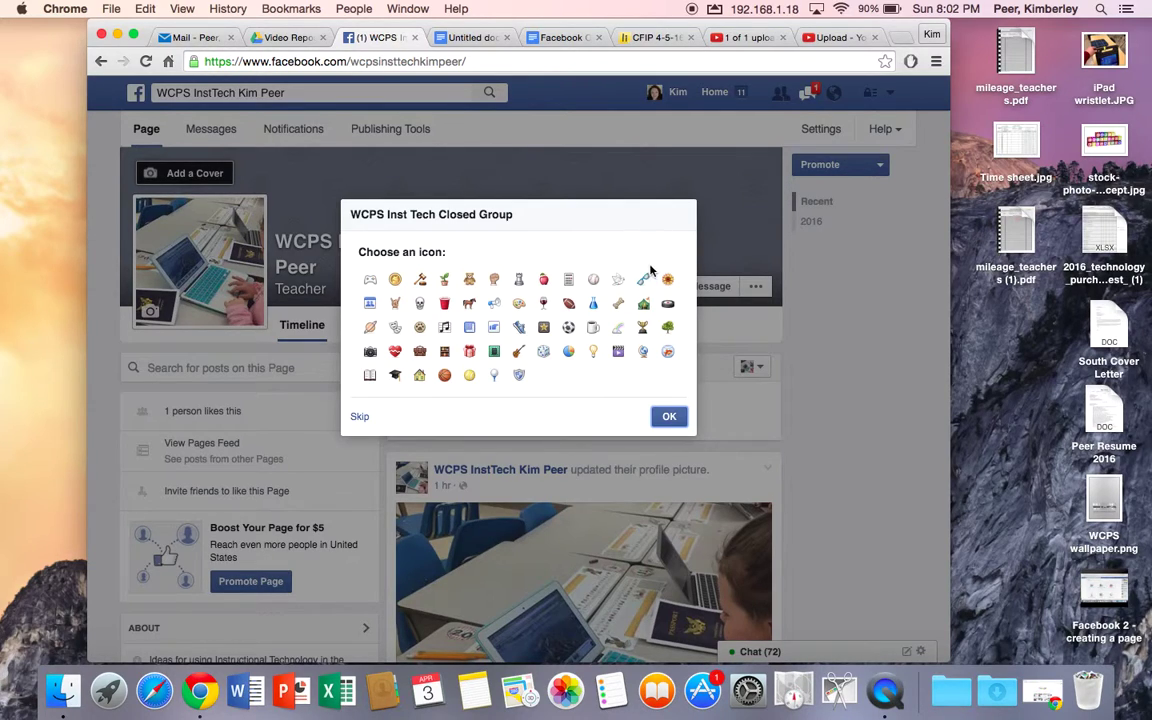
left_click(645, 280)
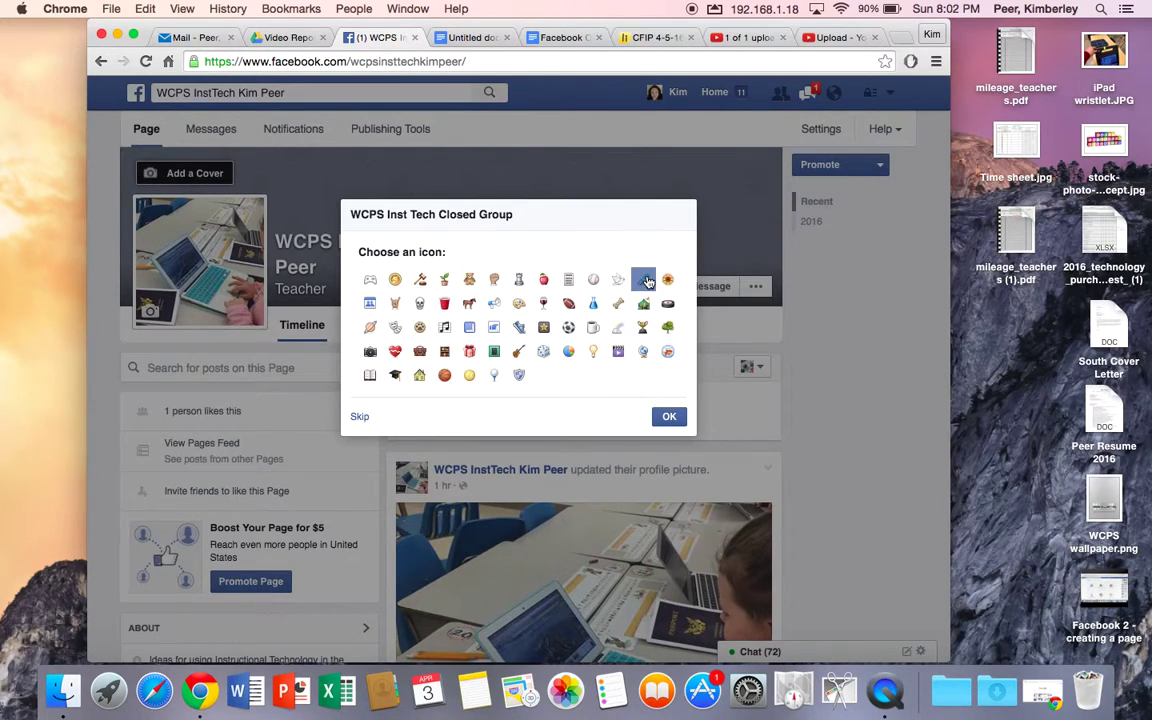
left_click(672, 418)
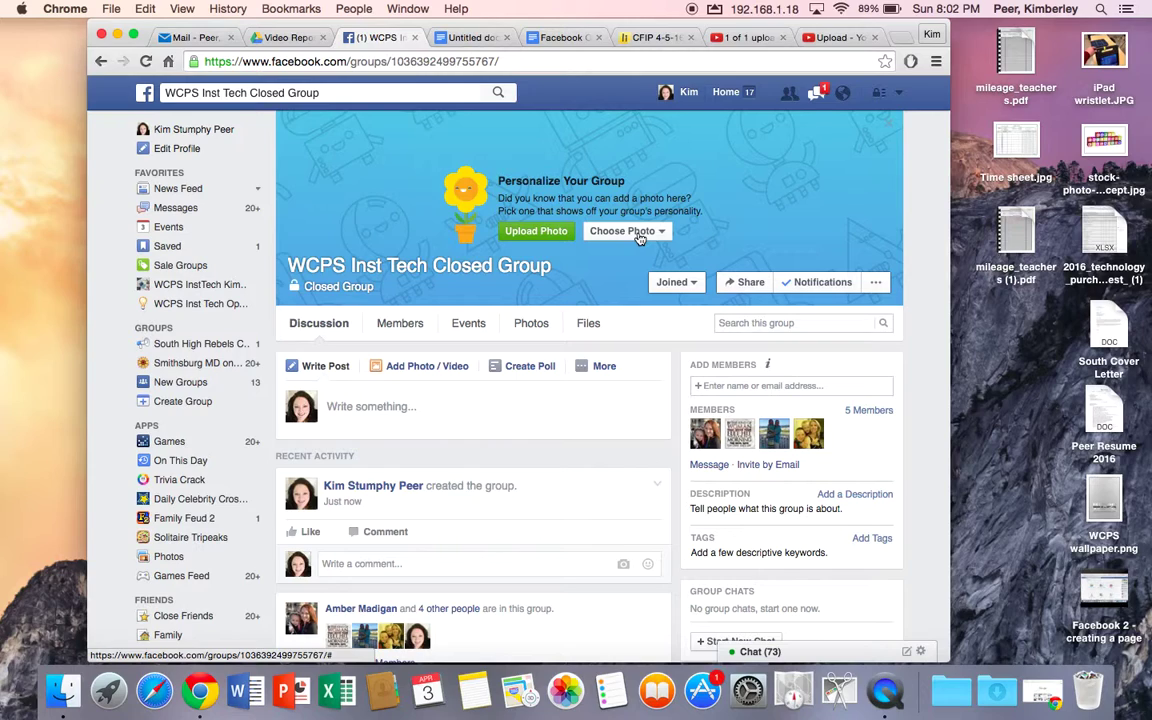
- Open the Joined options and view the group's notification setting, All Posts
left_click(695, 288)
right_click(829, 291)
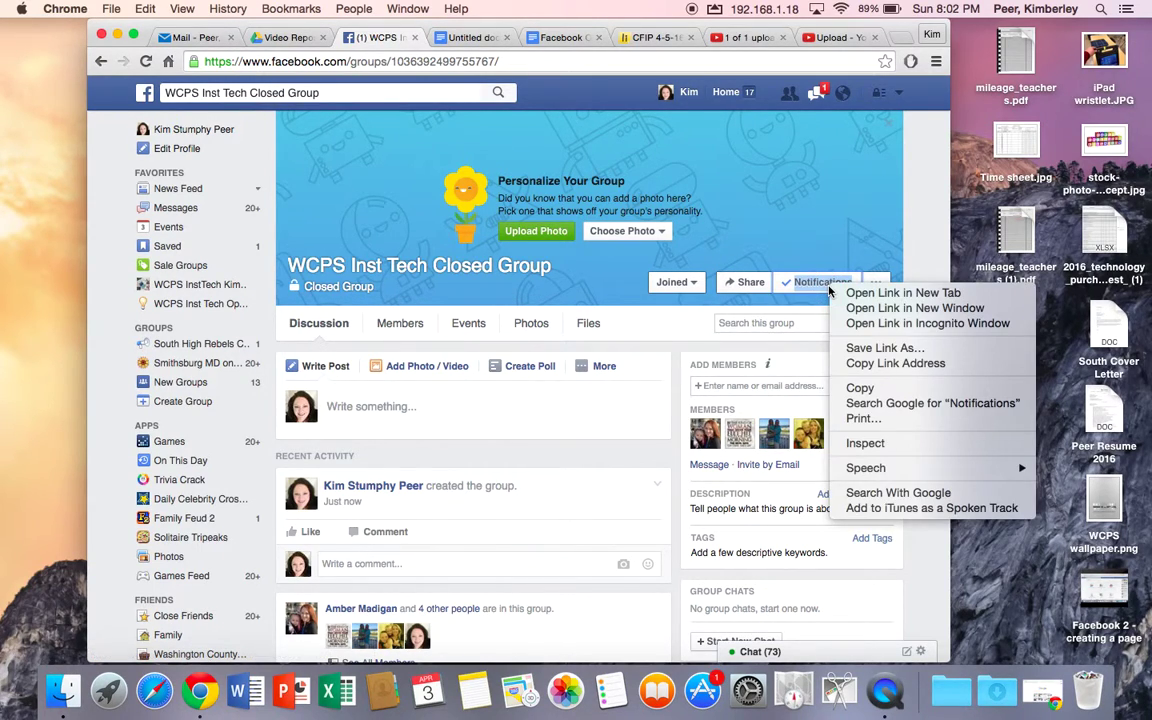
left_click(797, 268)
left_click(810, 286)
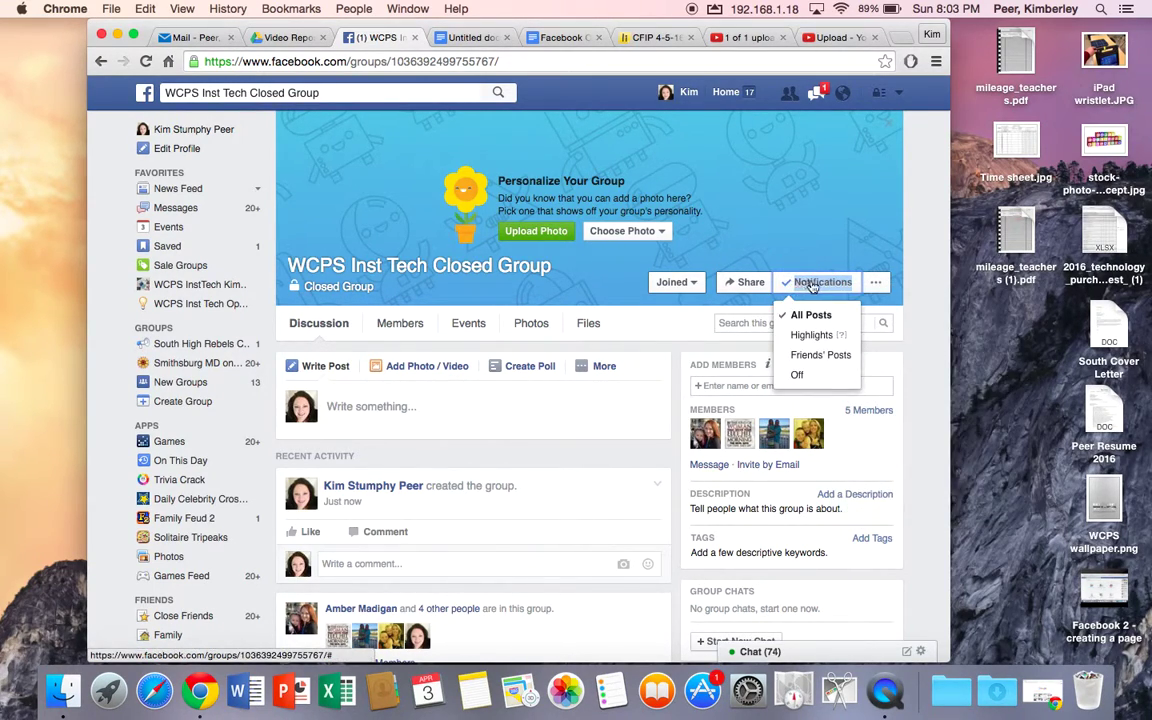
right_click(813, 286)
left_click(795, 265)
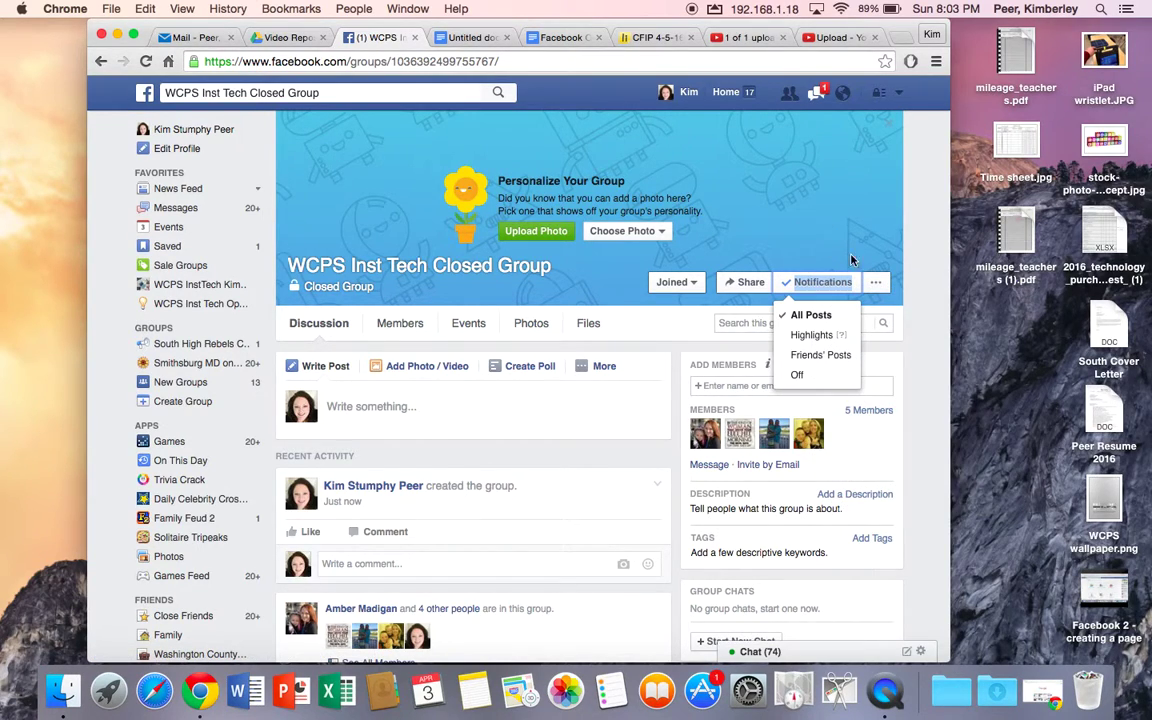
- Open the group's '...' options list, then close it to return to the discussion page
left_click(882, 288)
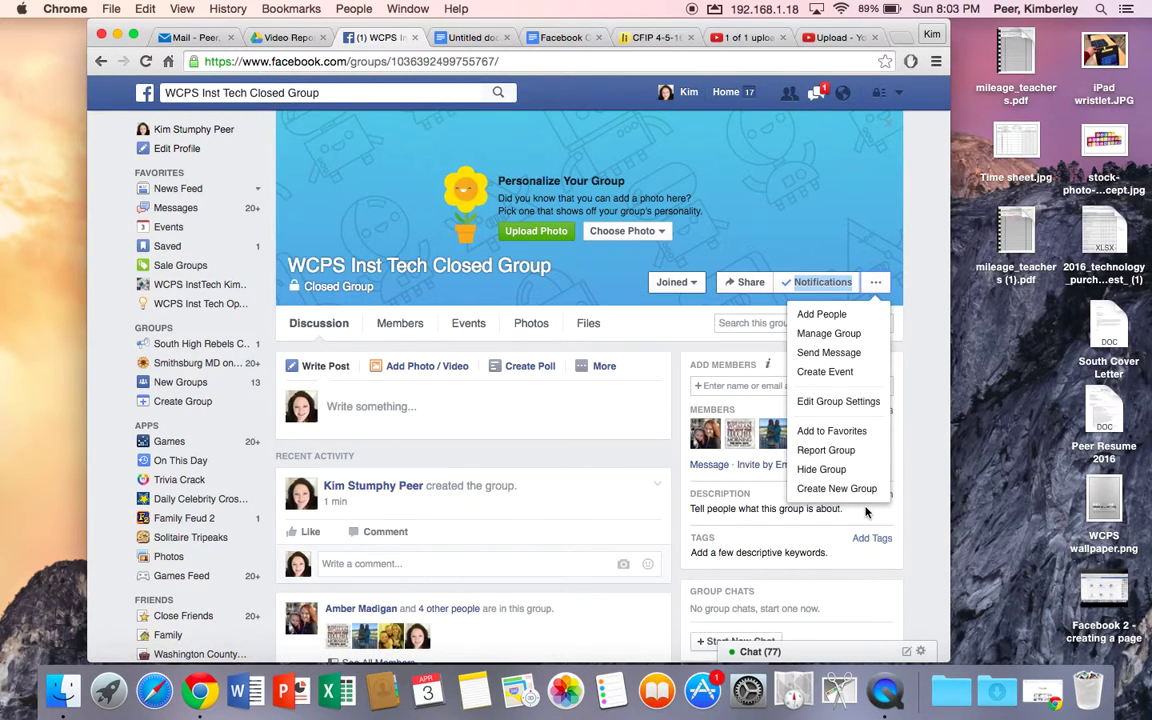
left_click(667, 469)
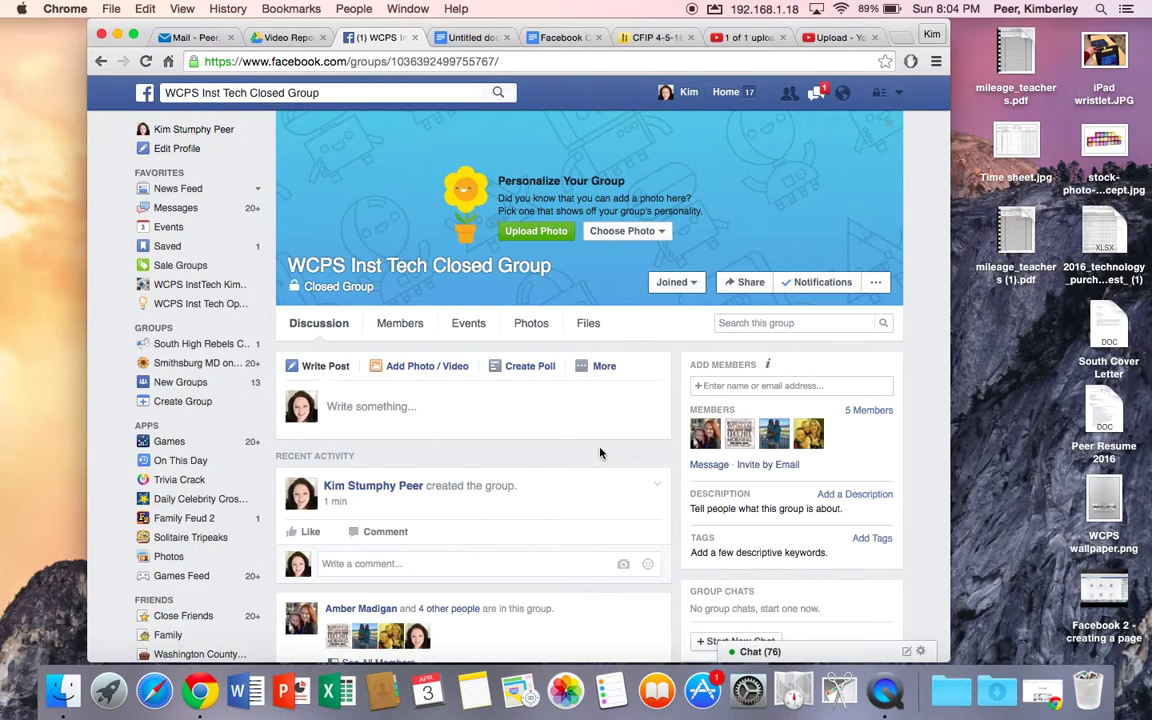
- Draft the post 'Creating a group for a Video Resitory' and check its spelling suggestions
left_click(403, 407)
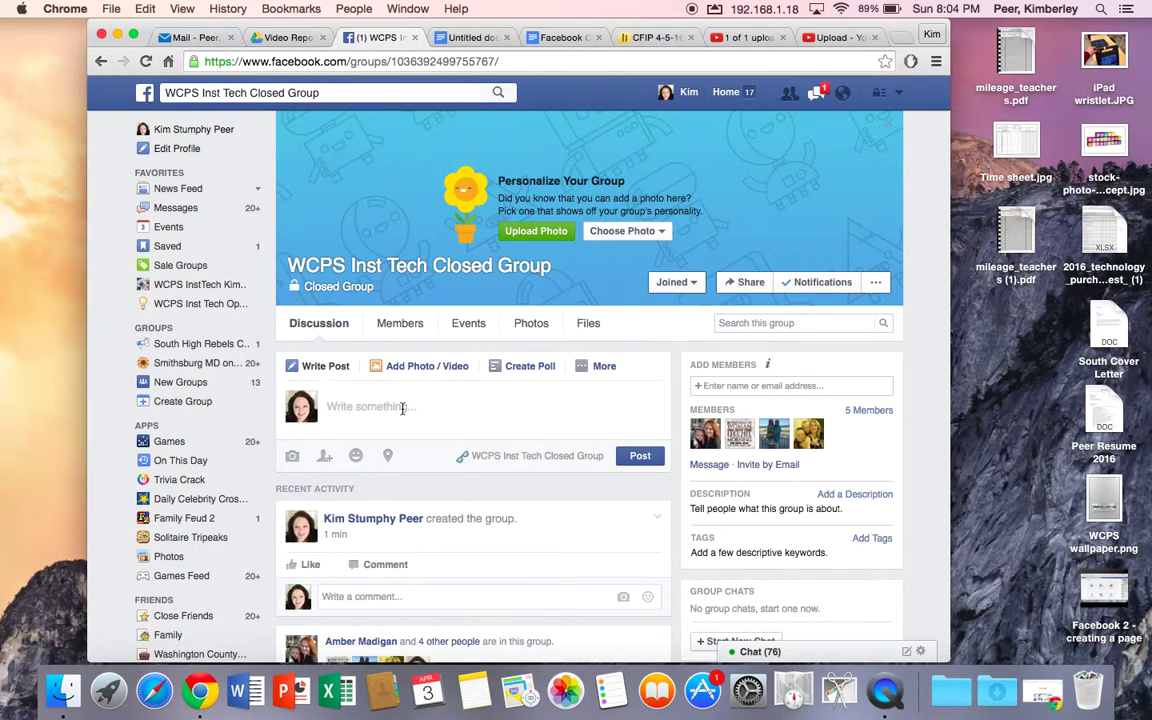
type("Creating a group for")
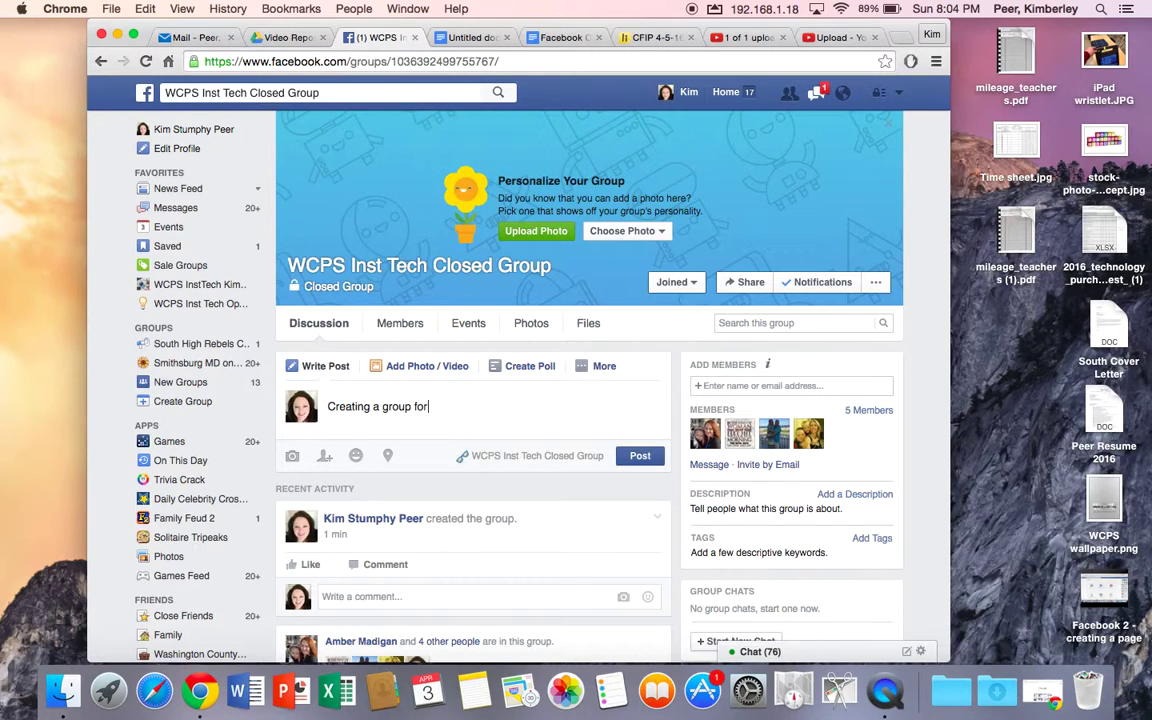
type(" a Video Resitorory")
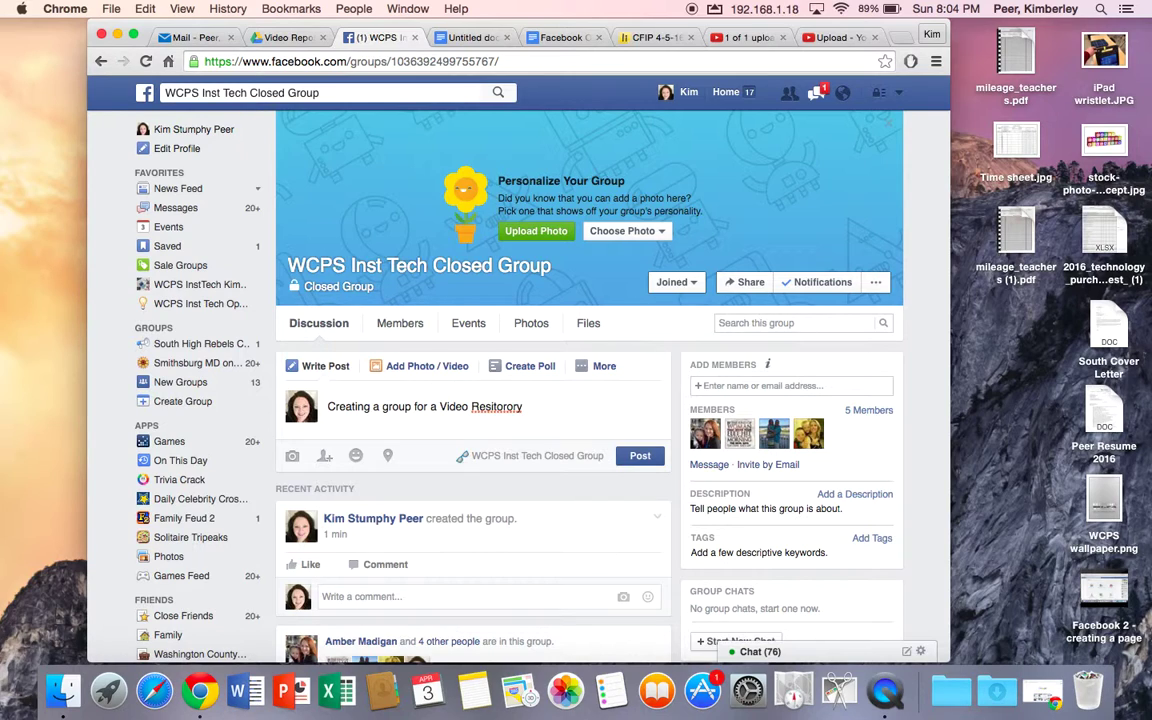
right_click(488, 406)
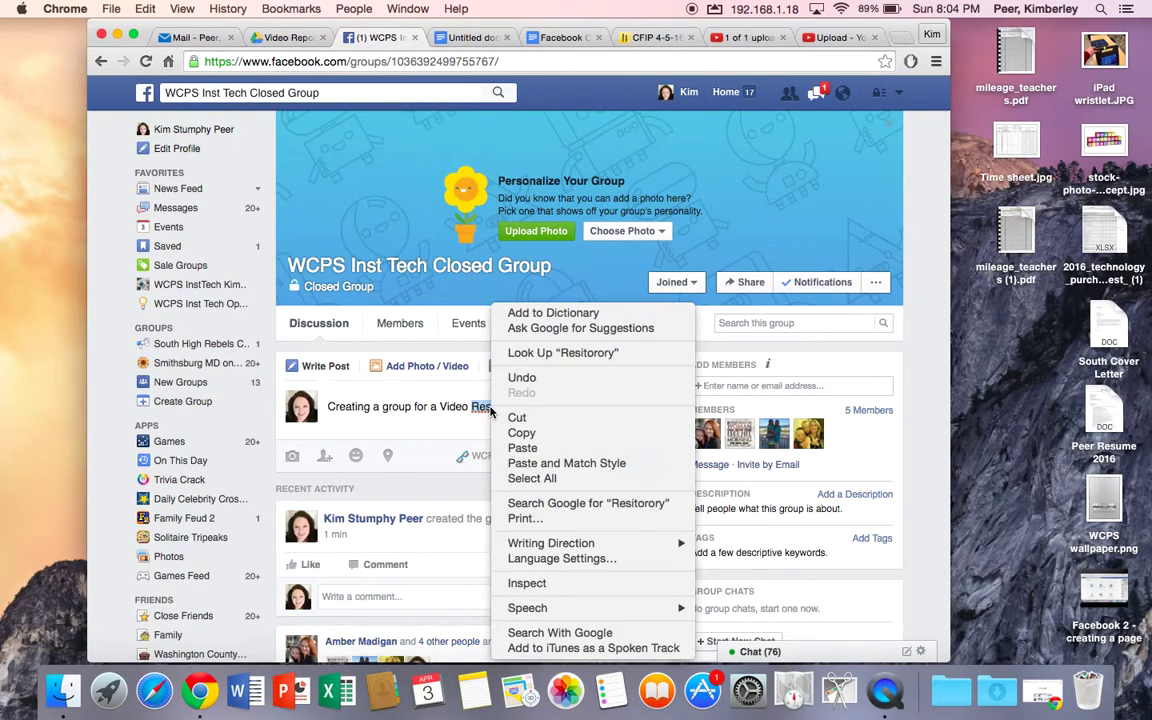
left_click(483, 403)
right_click(490, 412)
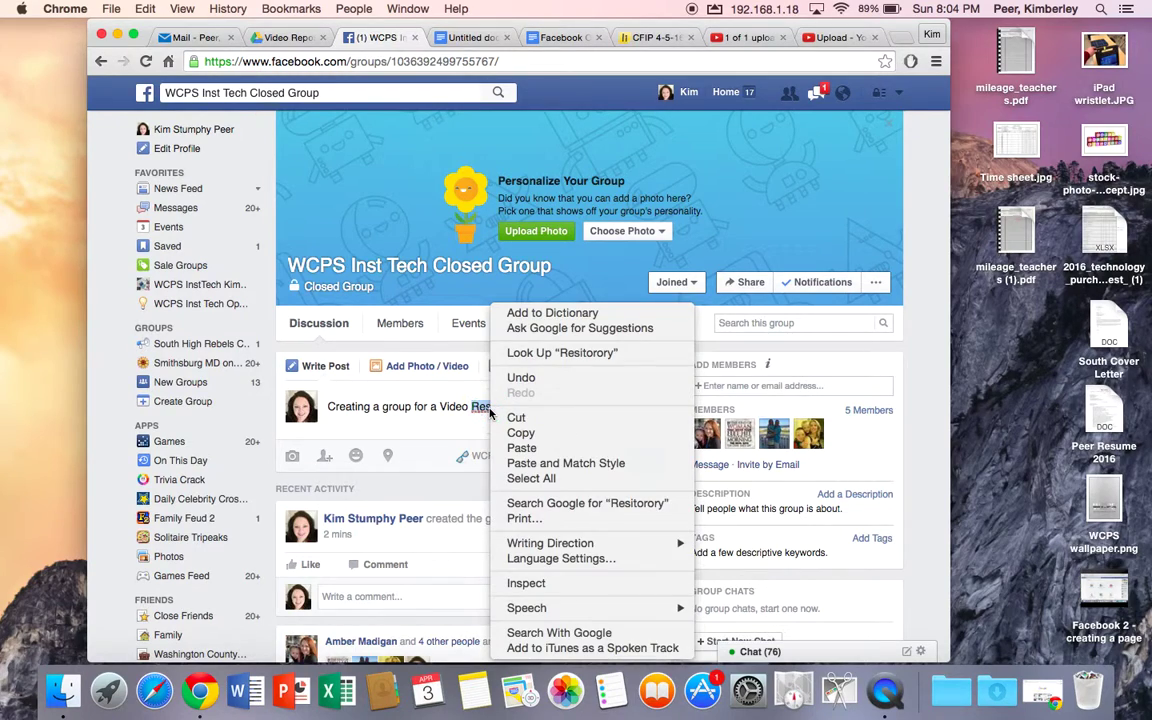
left_click(490, 412)
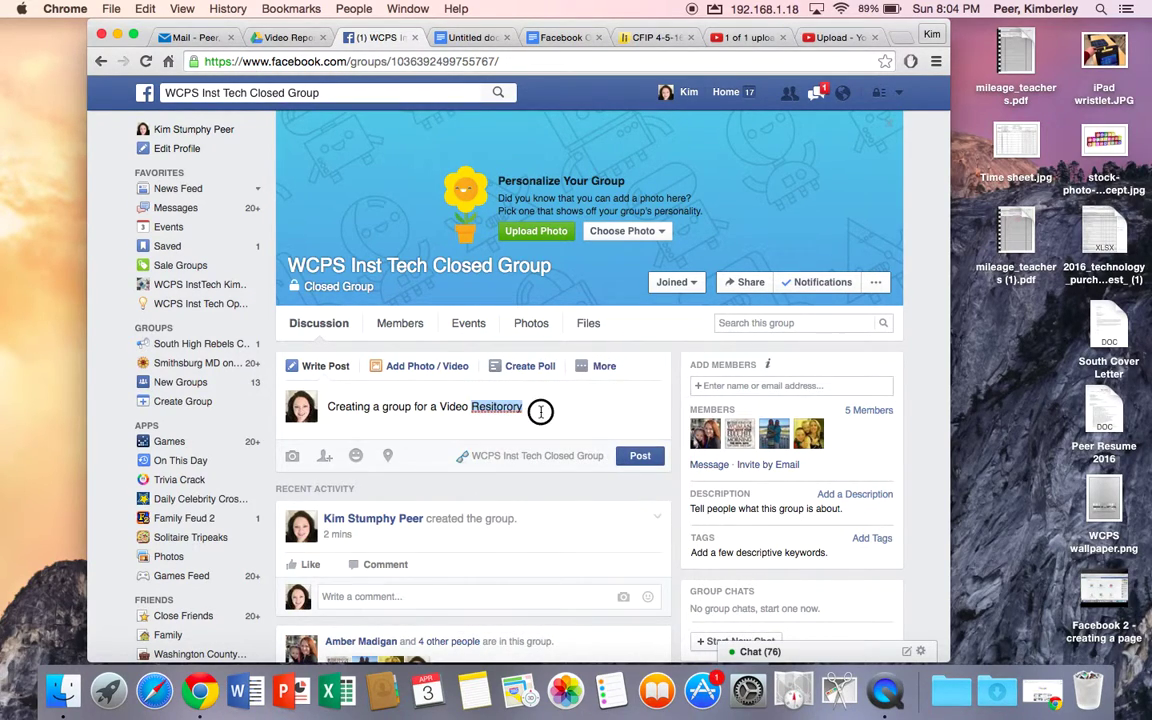
left_click(540, 412)
- Correct the text to 'Video Repository on Facebook' and publish the post
key("BackSpace")
key("BackSpace")
key("BackSpace")
key("BackSpace")
key("BackSpace")
key("BackSpace")
key("BackSpace")
key("BackSpace")
key("BackSpace")
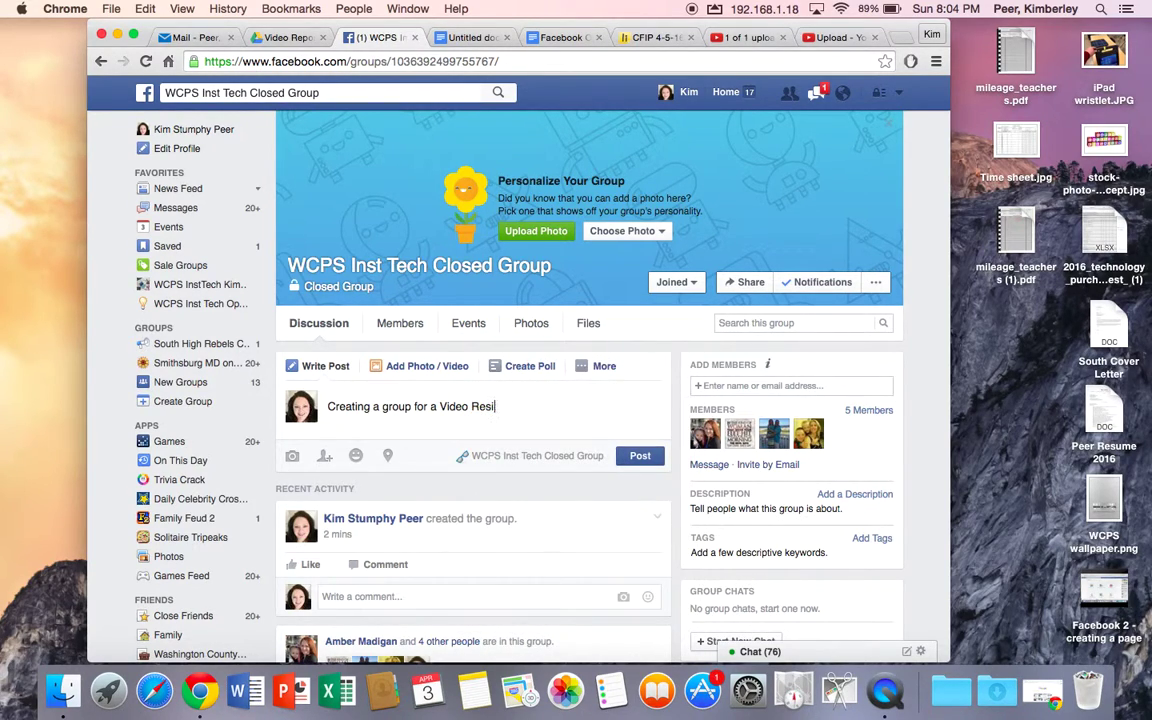
type("pository on Facebook")
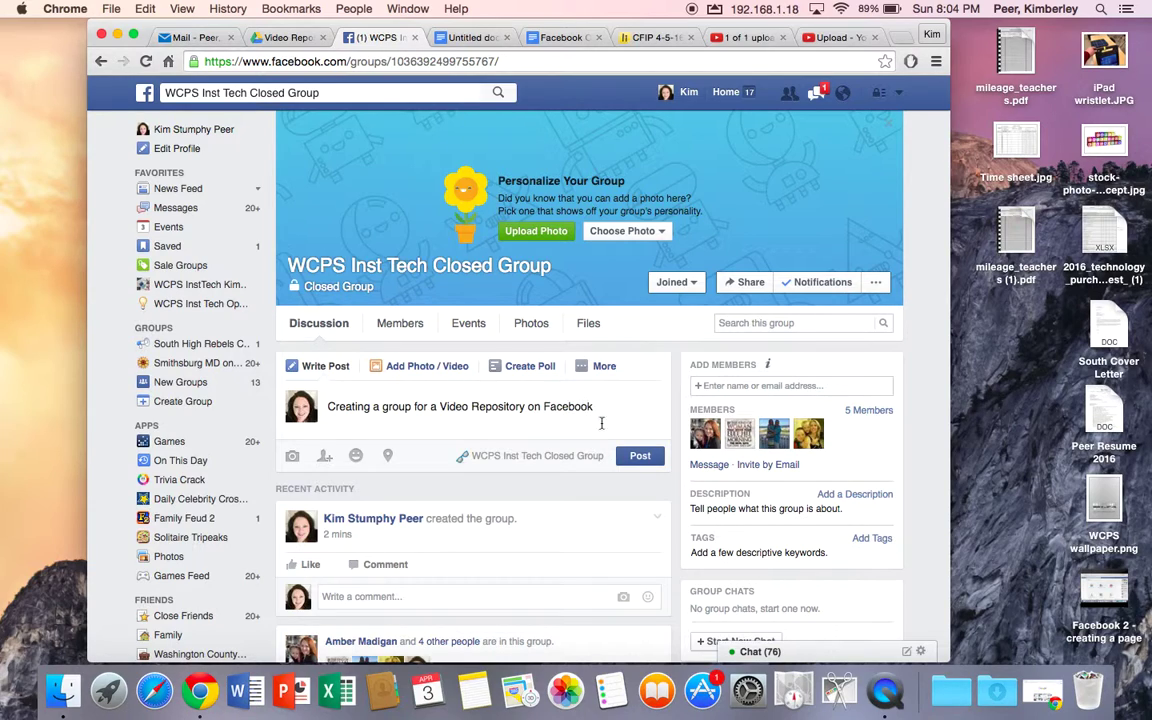
left_click(638, 458)
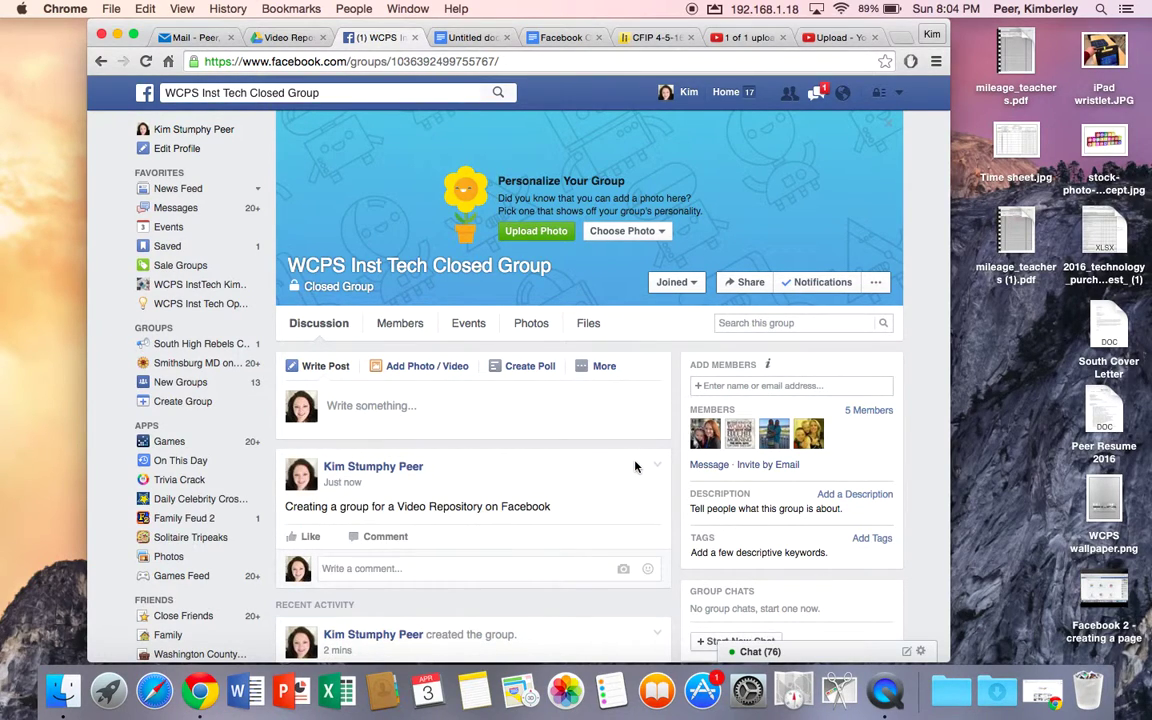
scroll(634, 466, "down", 1)
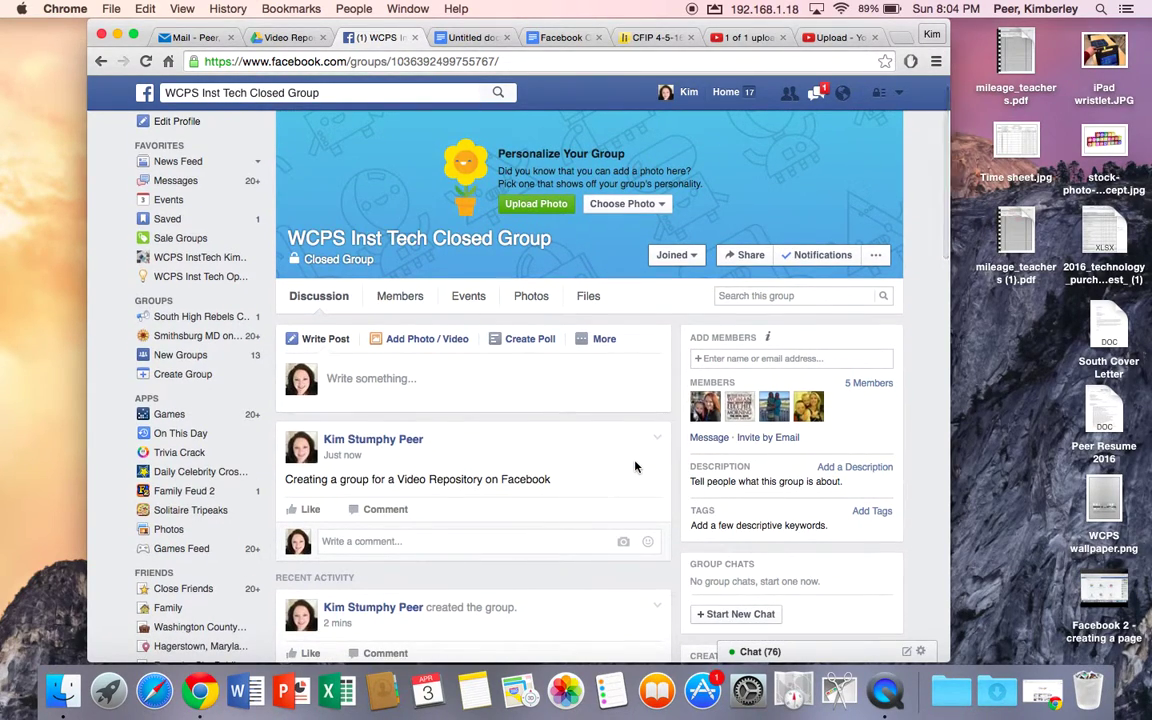
mouse_move(716, 412)
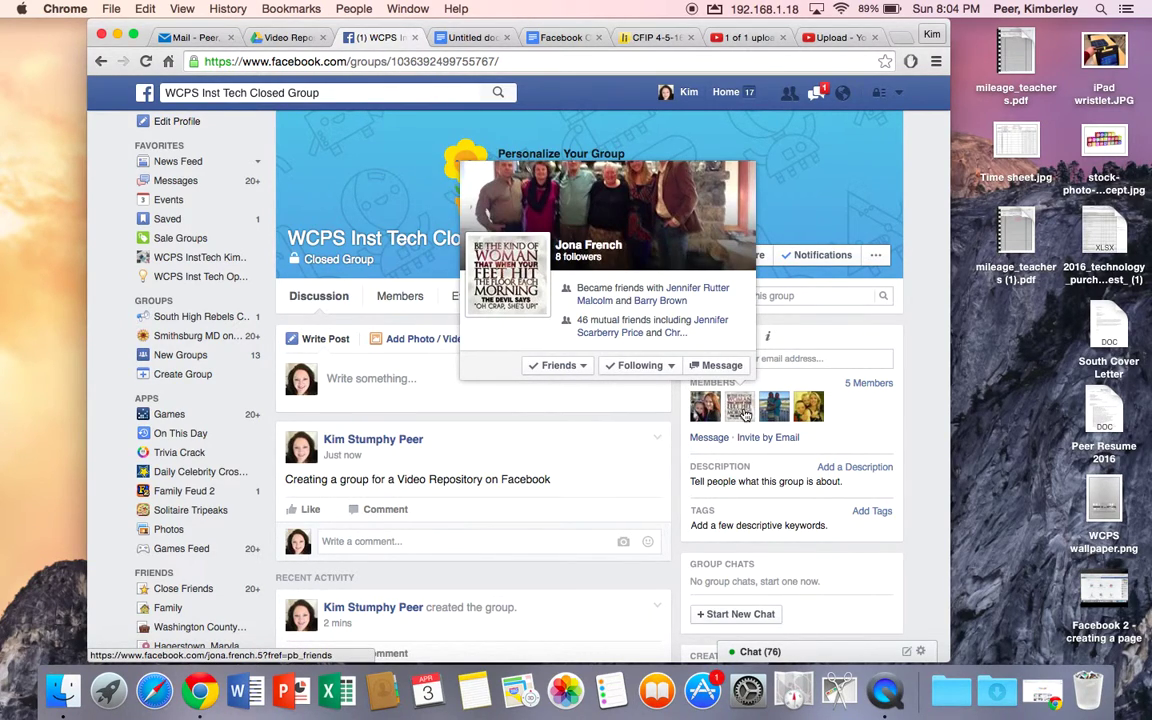
mouse_move(789, 414)
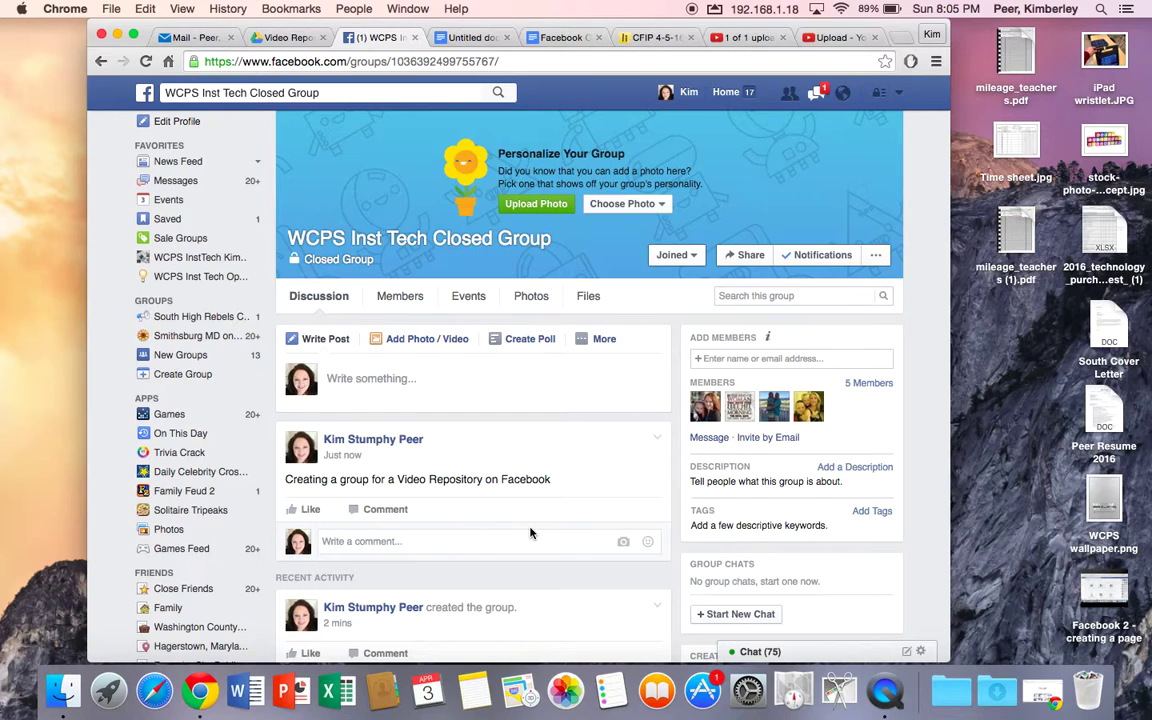
scroll(530, 533, "down", 2)
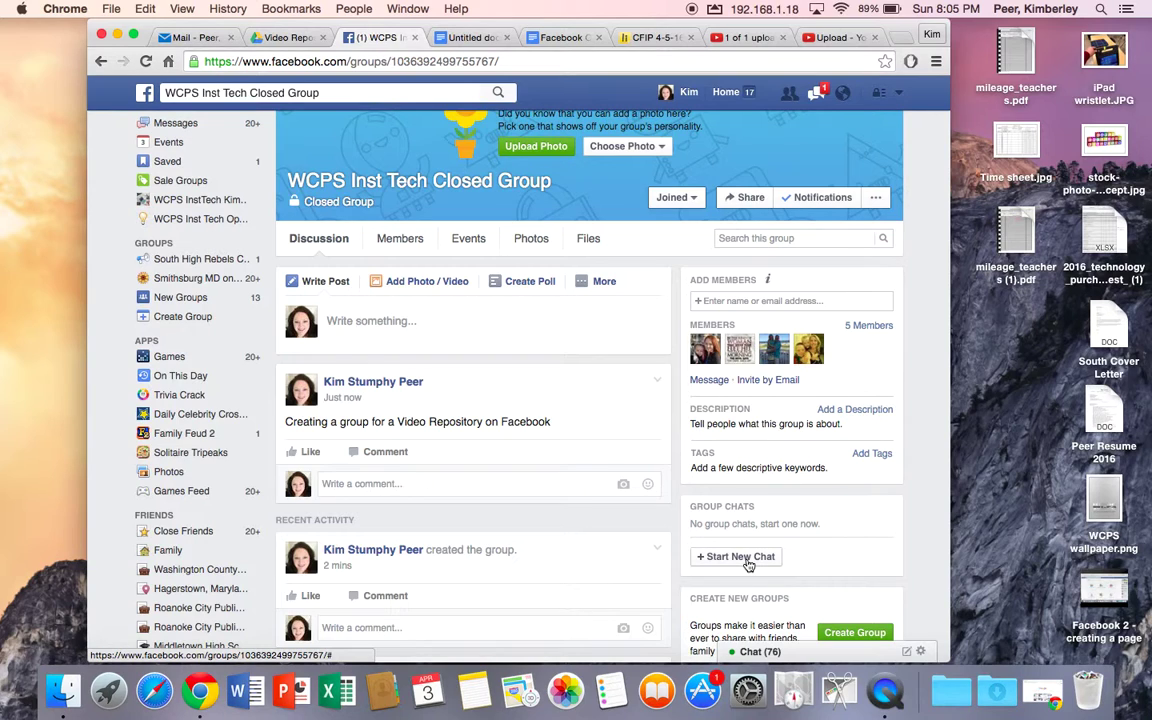
scroll(748, 565, "down", 1)
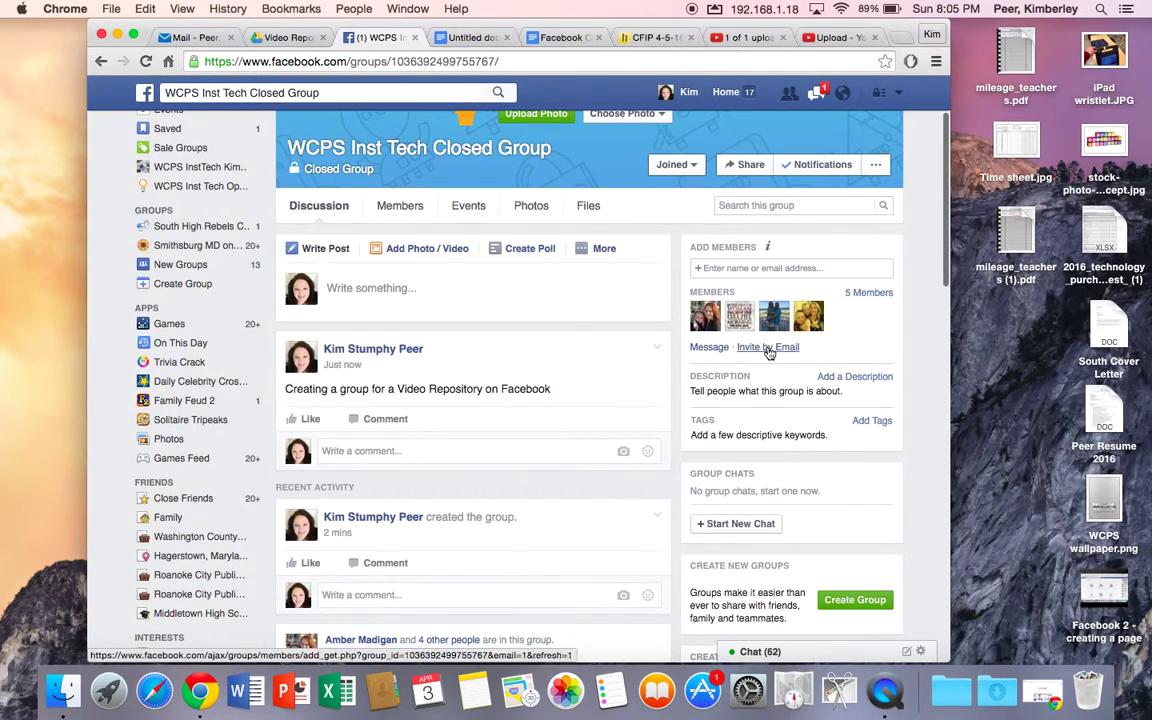
scroll(716, 356, "down", 1)
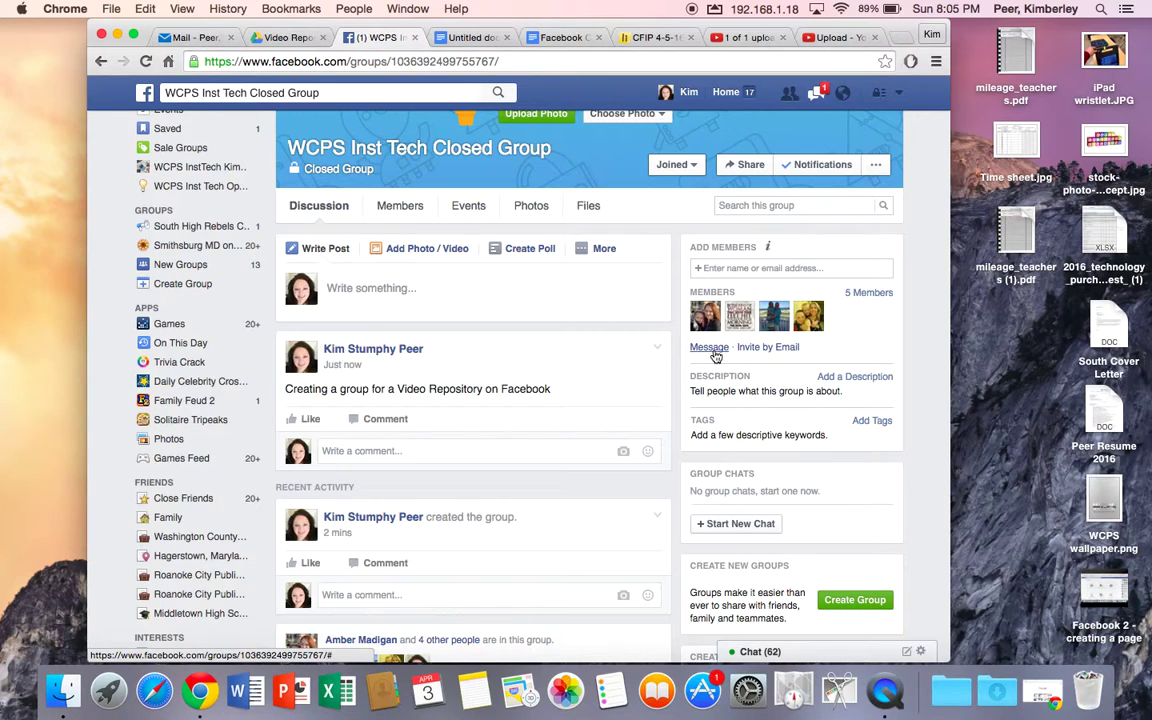
scroll(716, 356, "down", 1)
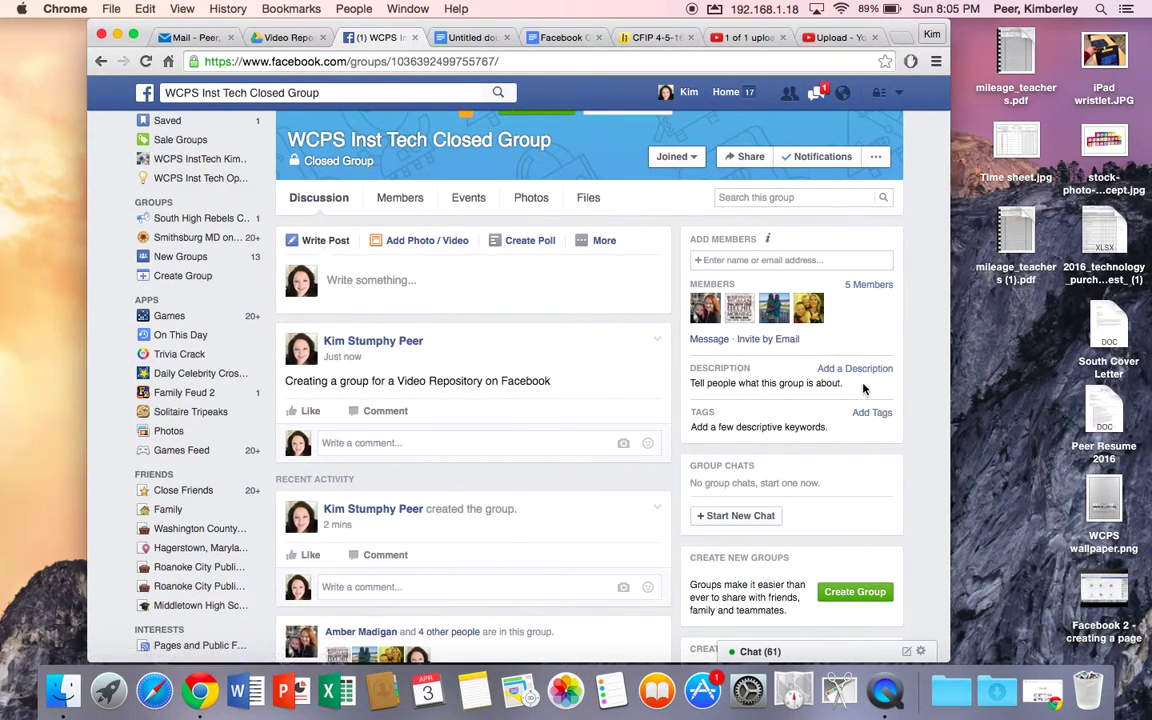
scroll(877, 411, "down", 5)
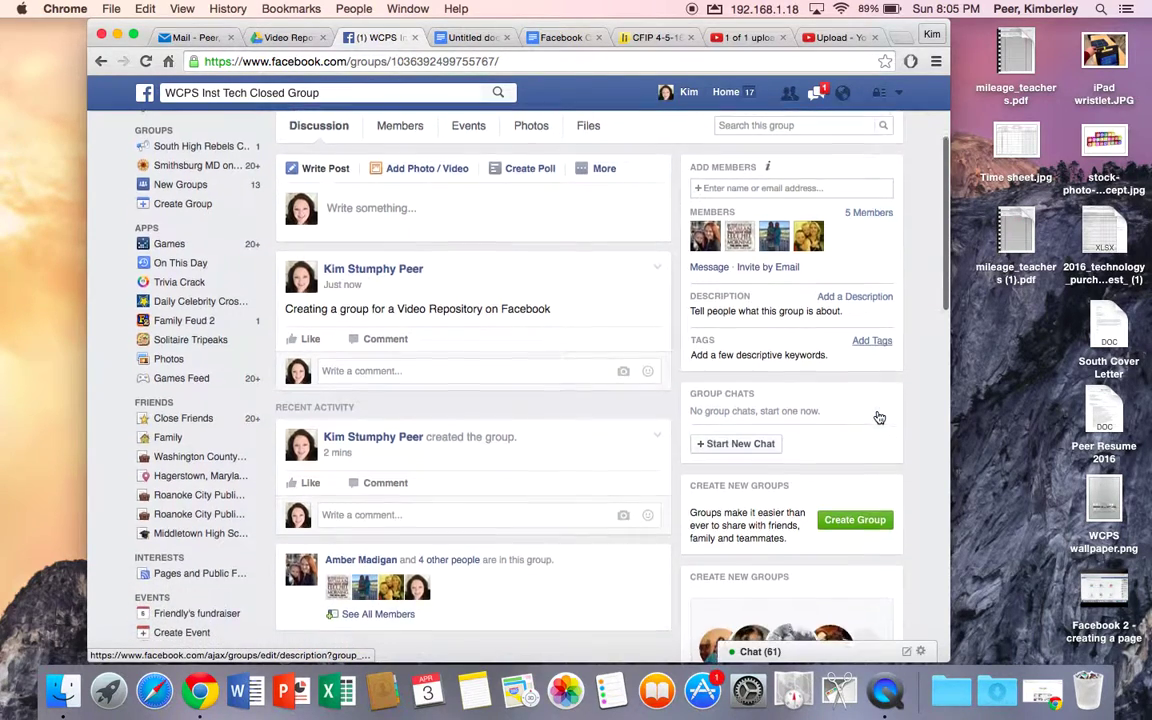
scroll(879, 417, "down", 3)
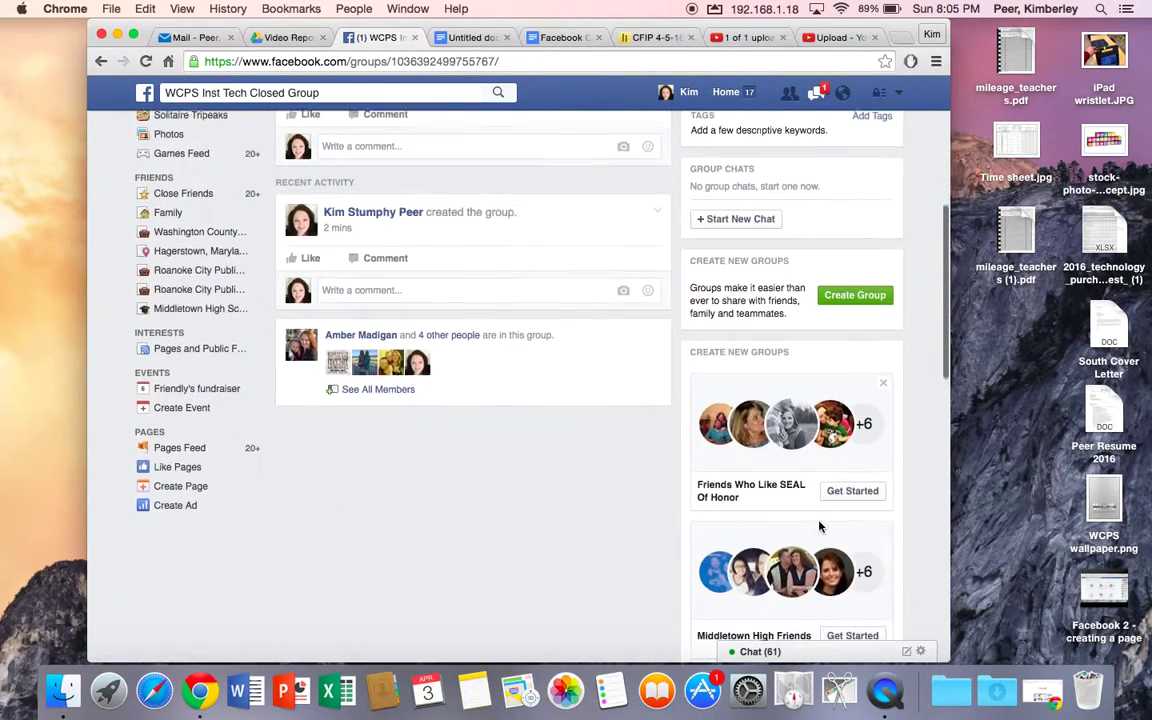
scroll(818, 527, "down", 3)
scroll(499, 415, "up", 10)
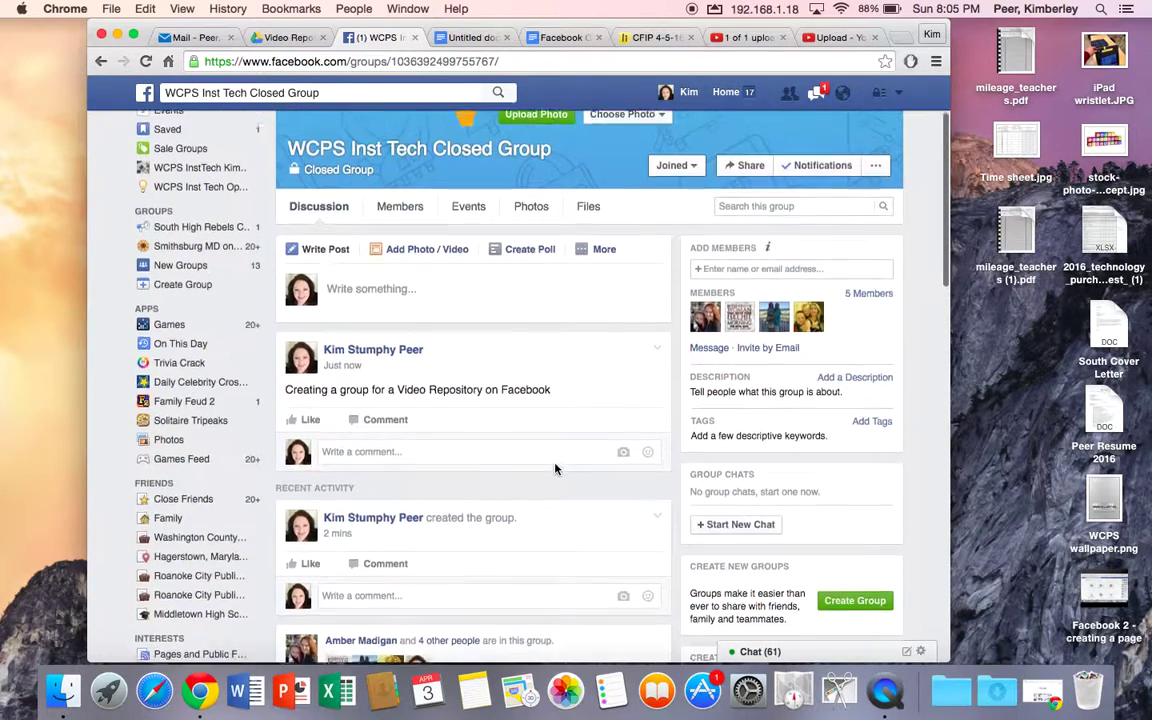
scroll(356, 415, "up", 3)
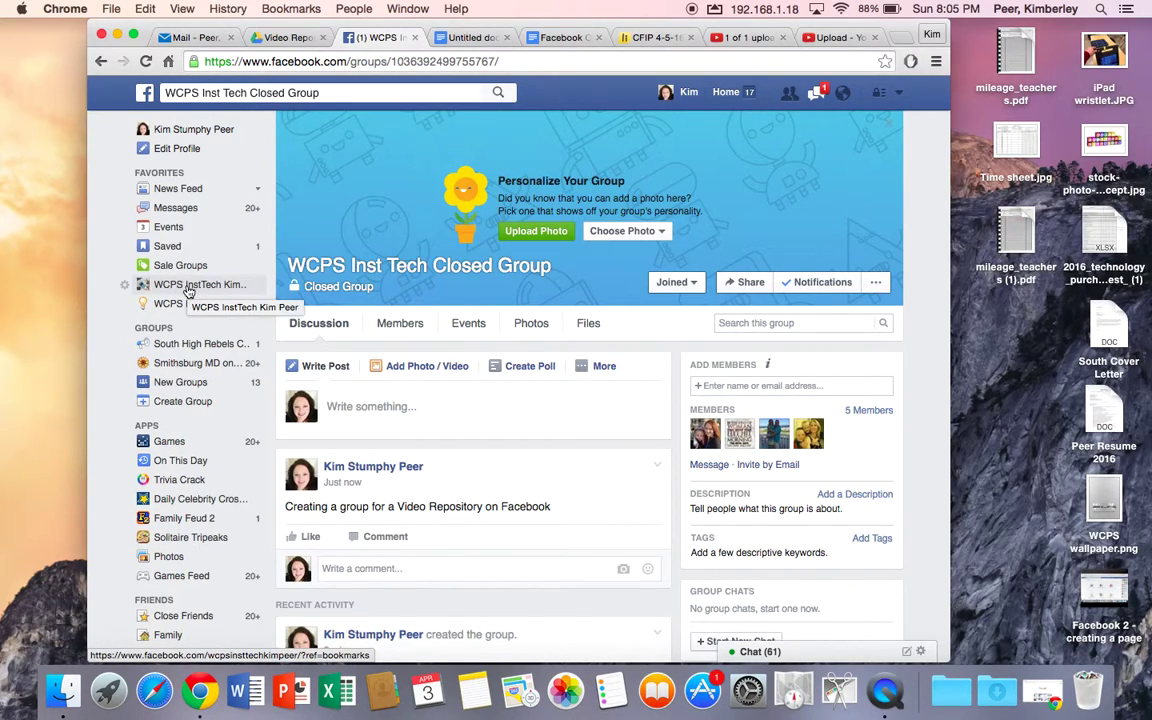
- Visit your own profile page, then return to the News Feed home page
left_click(212, 130)
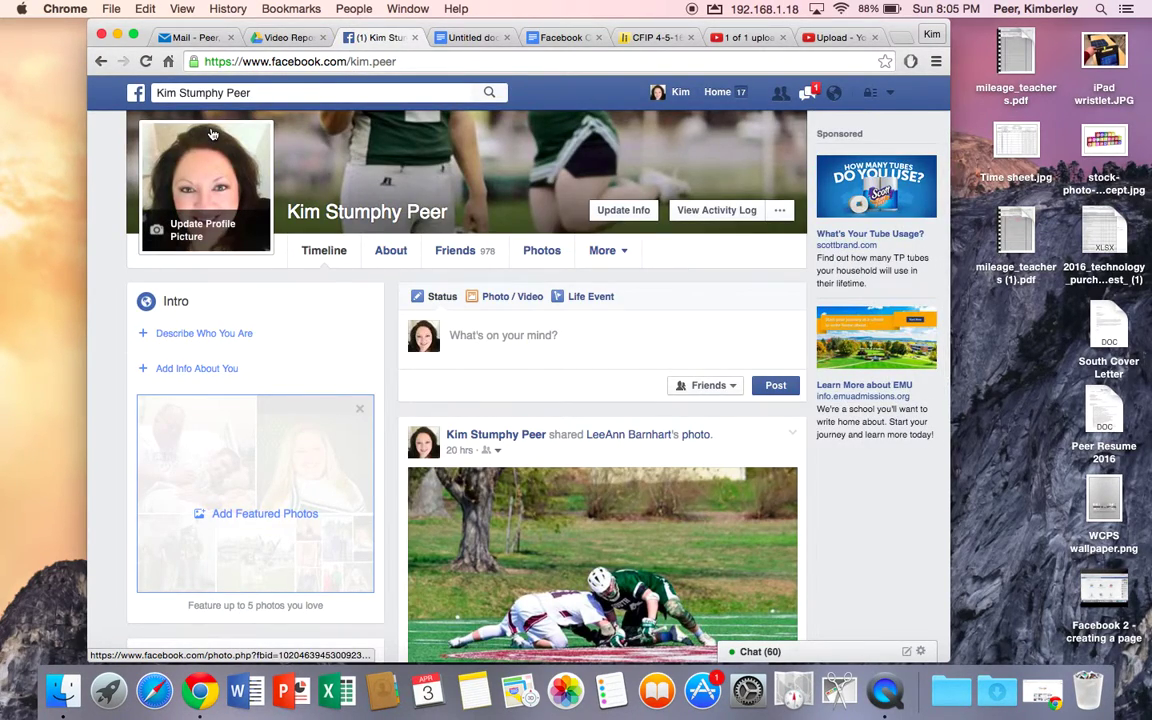
scroll(247, 306, "up", 3)
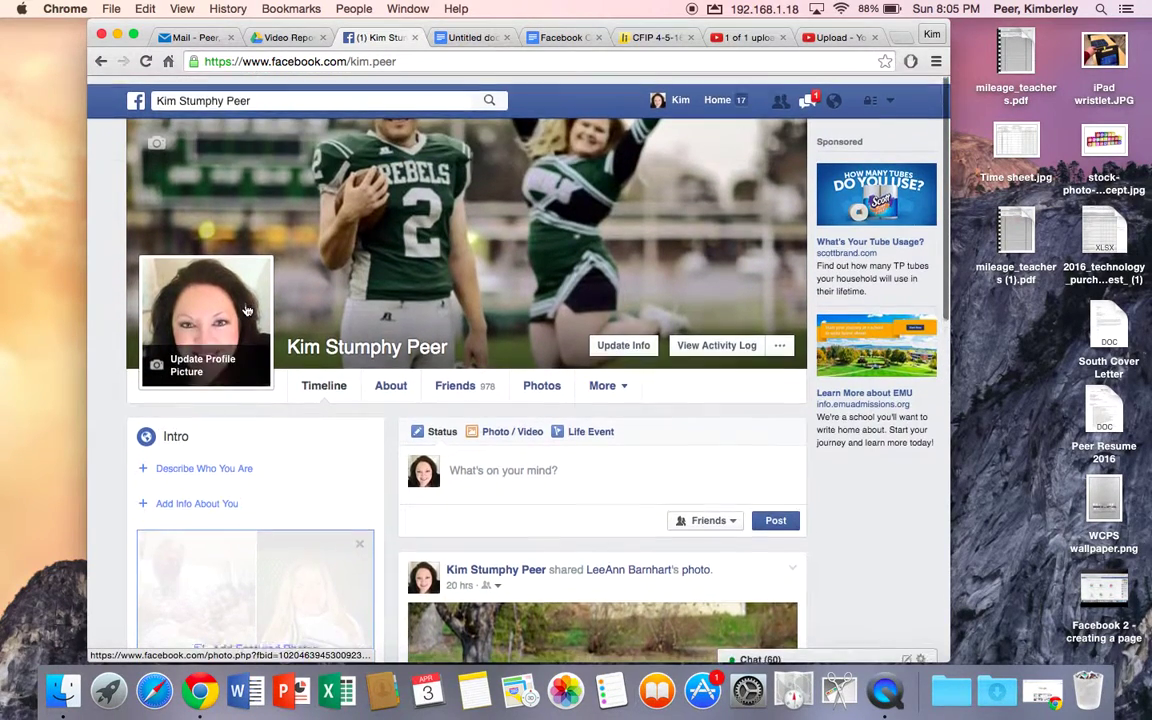
left_click(143, 95)
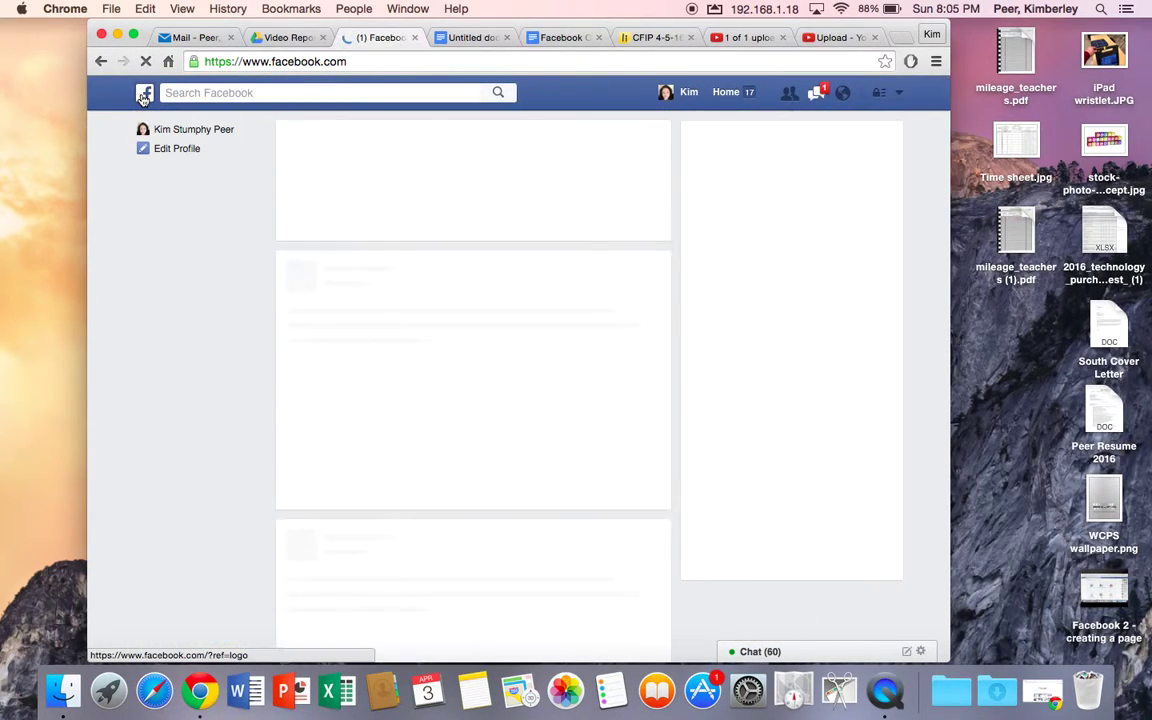